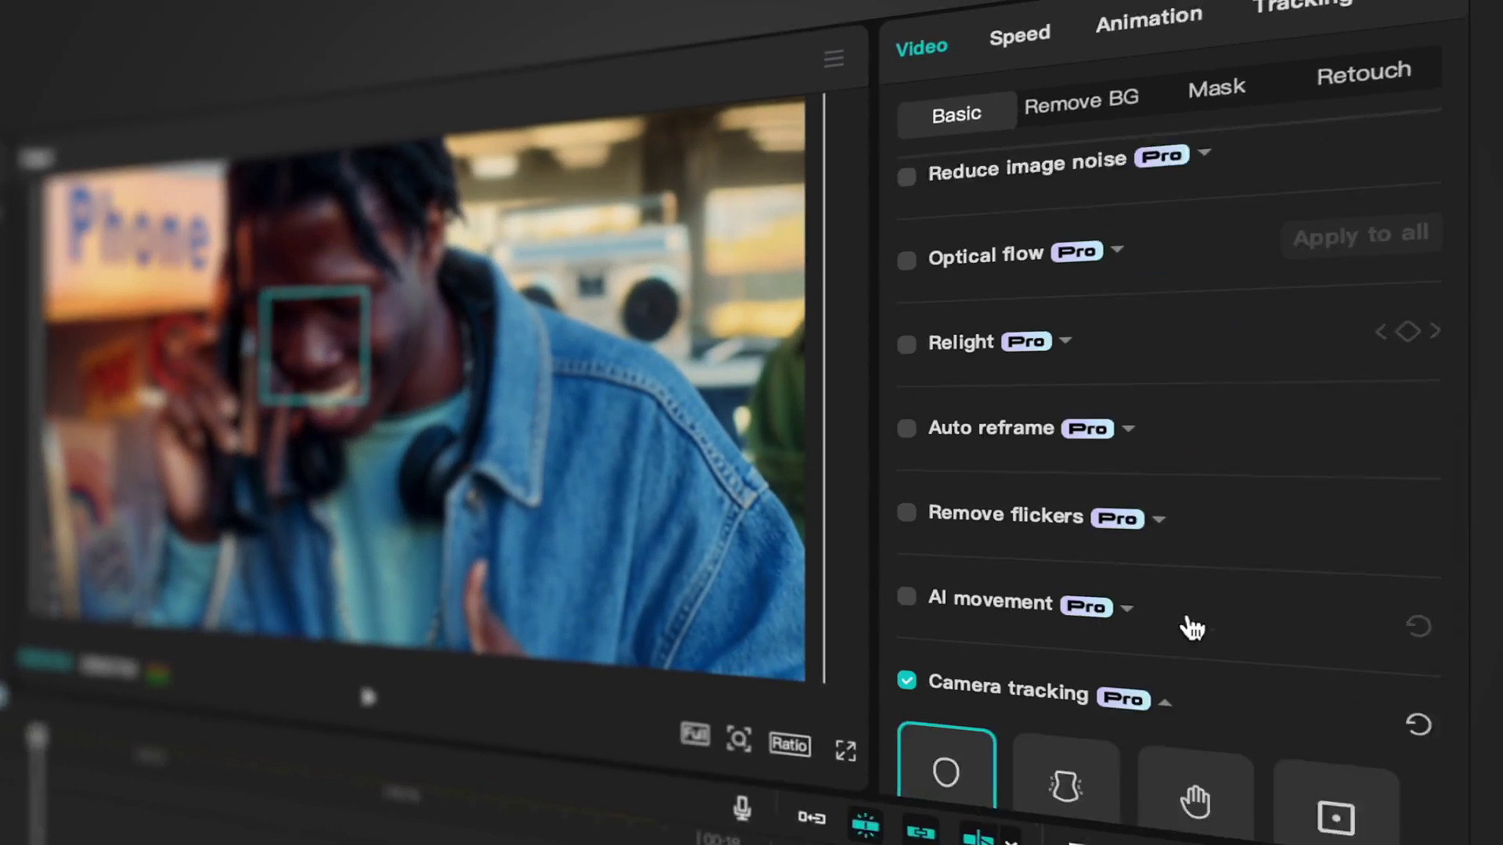
Review the Face camera tracking settings and scrub the playhead to 00:00:13:15, the end of the phone-call clip.
scroll(1191, 627, "down", 3)
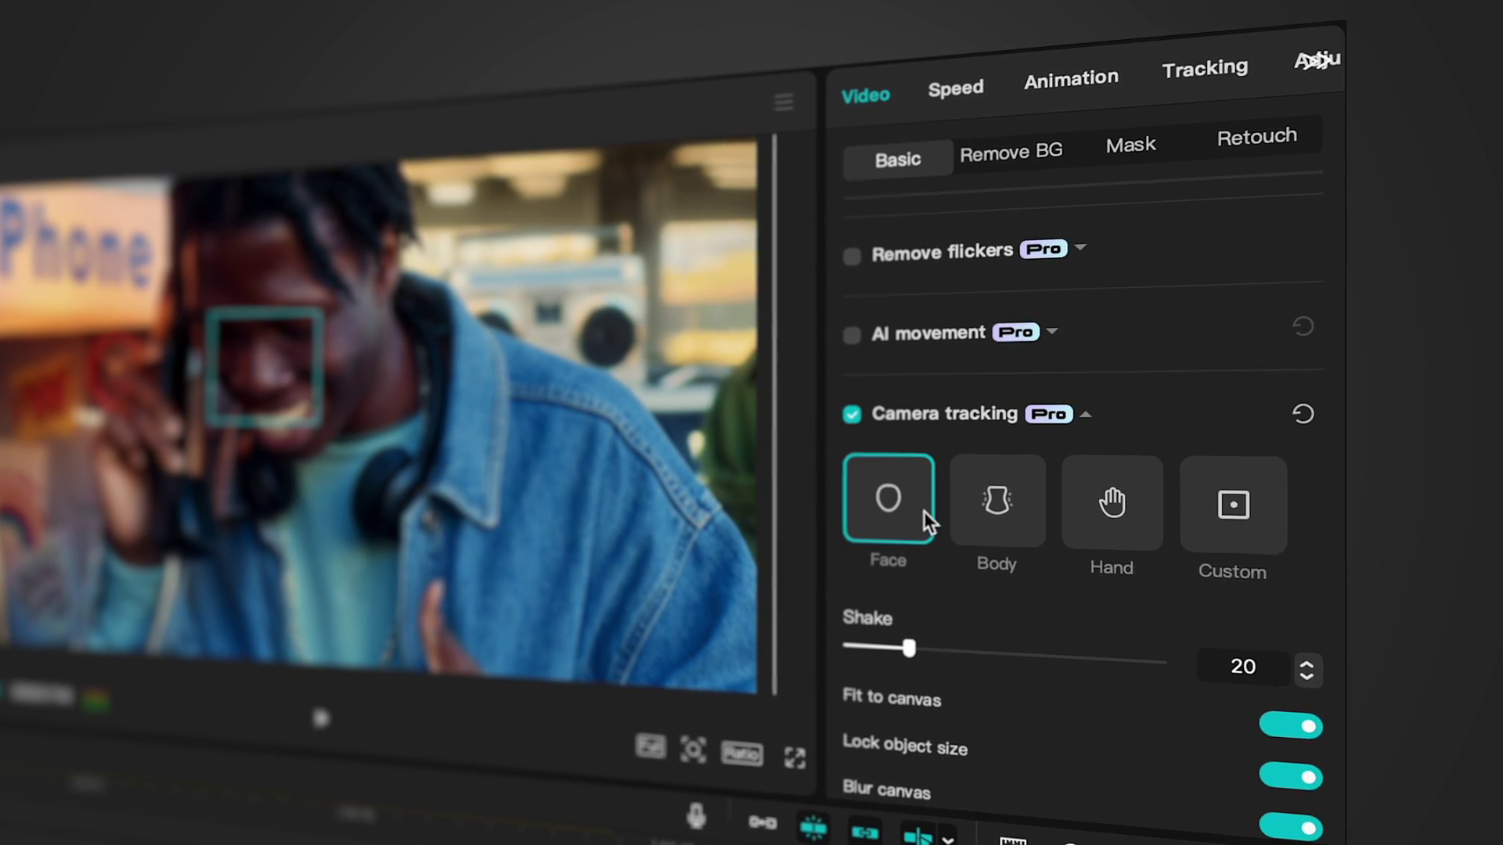
scroll(1014, 520, "down", 2)
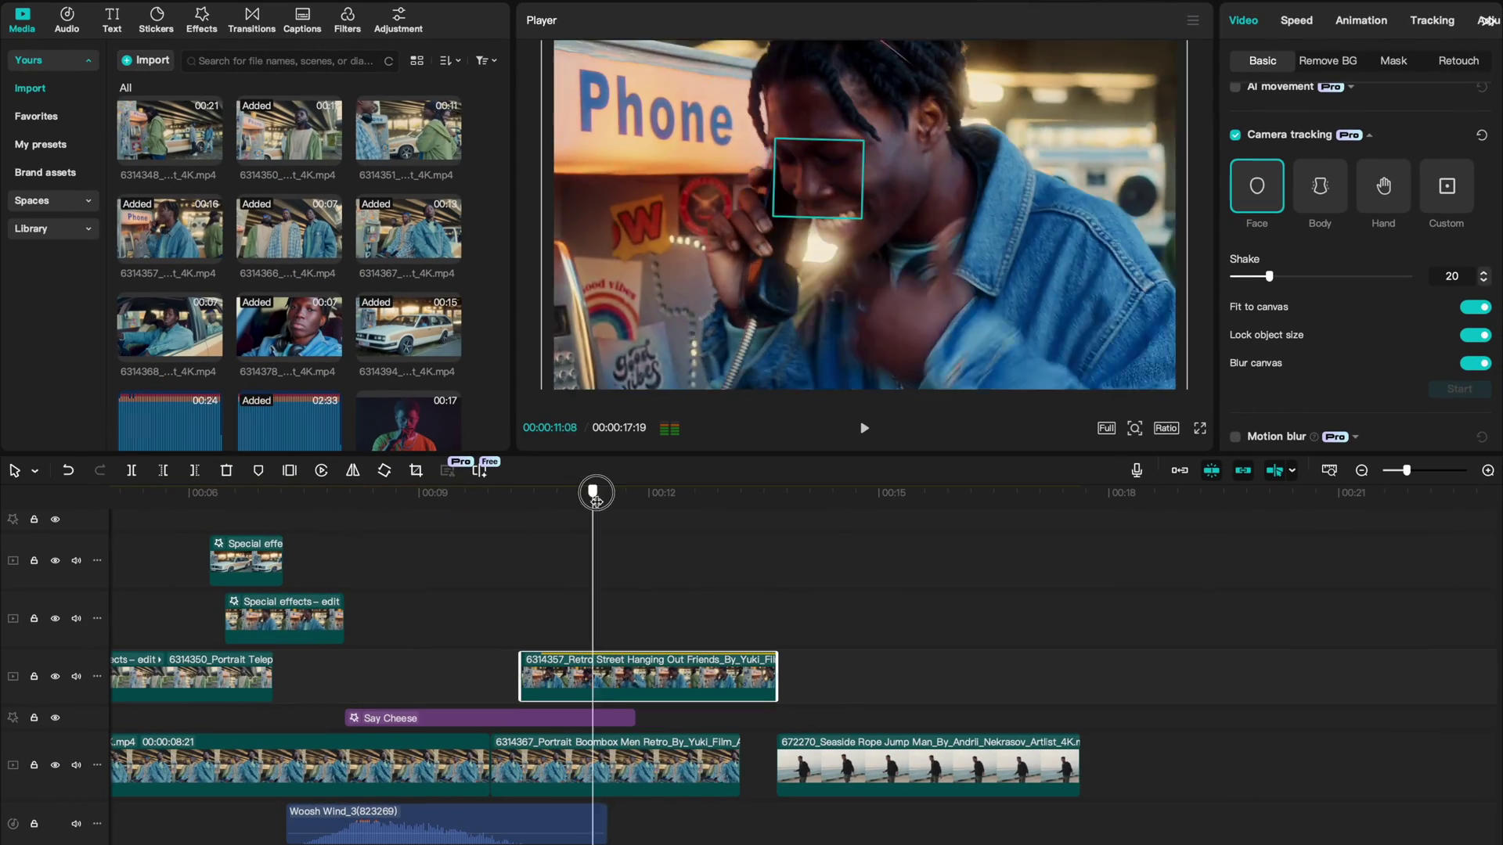
left_click_drag(595, 500, 769, 505)
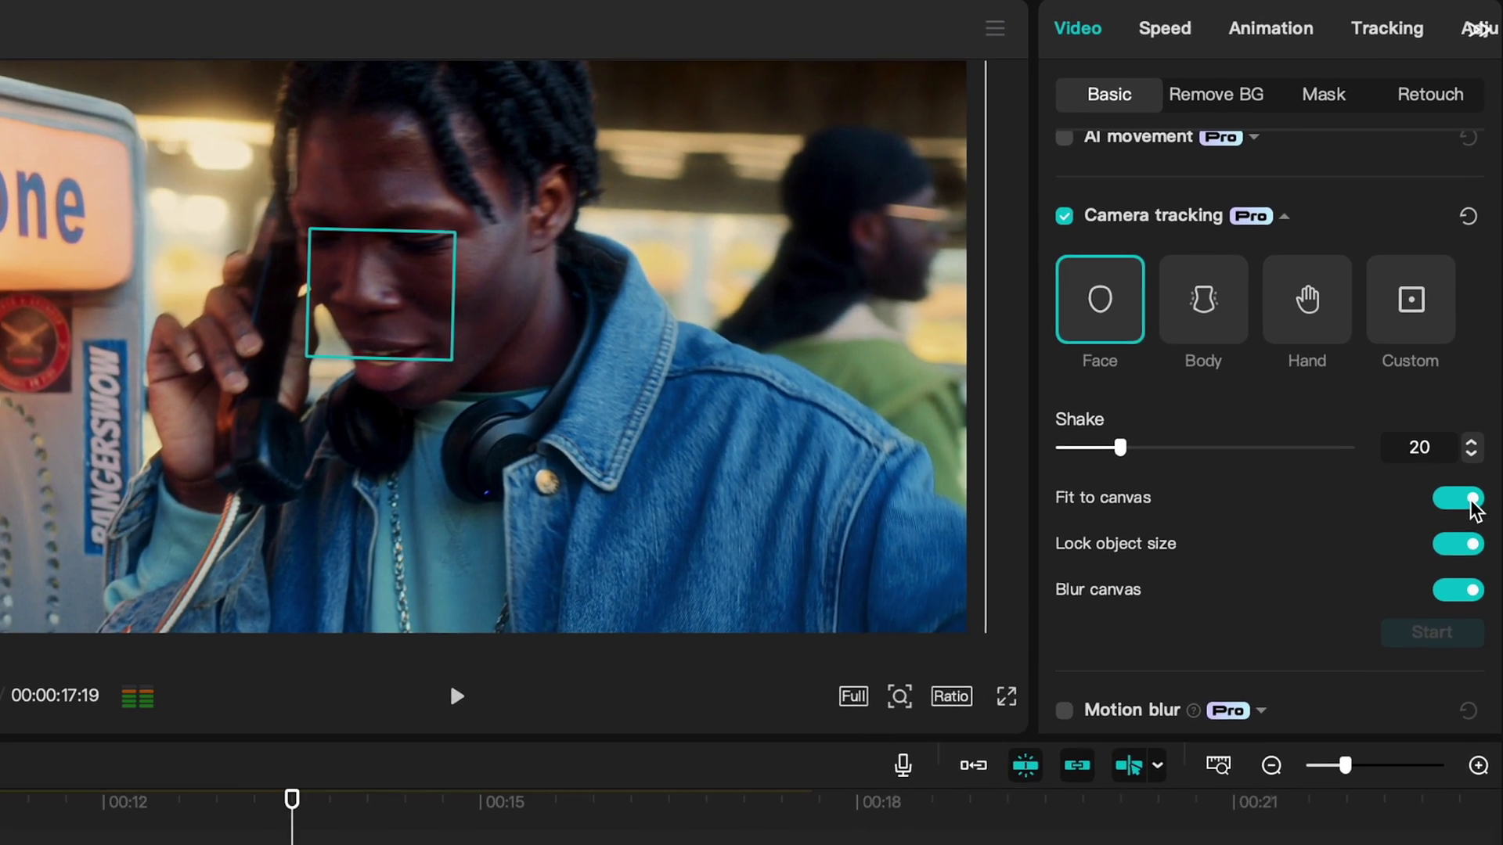
Switch Fit to canvas and Blur canvas off and back on to compare their effect on the tracked clip.
left_click(1479, 308)
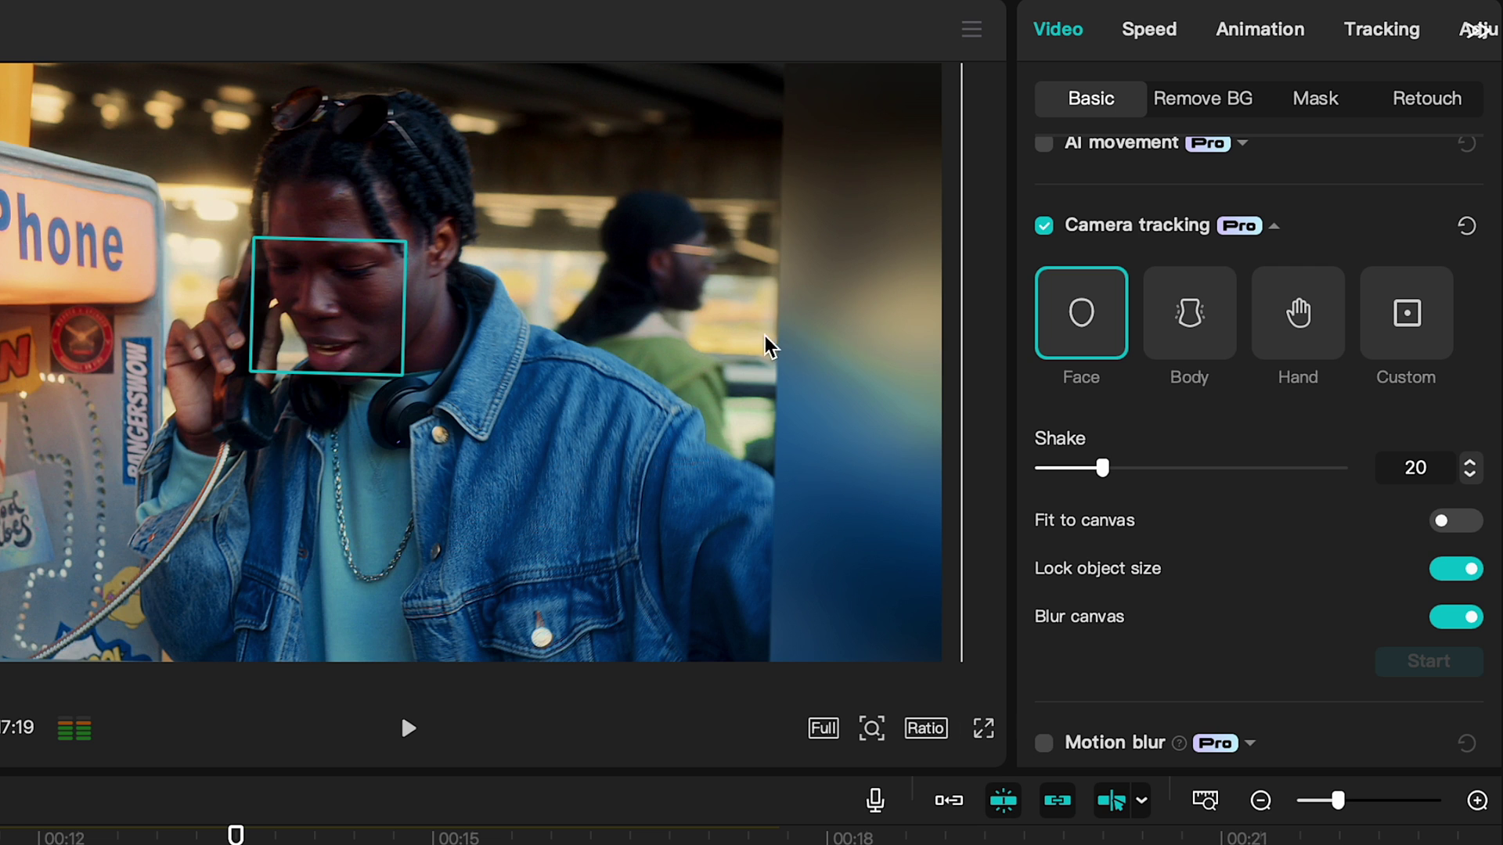
left_click(1456, 521)
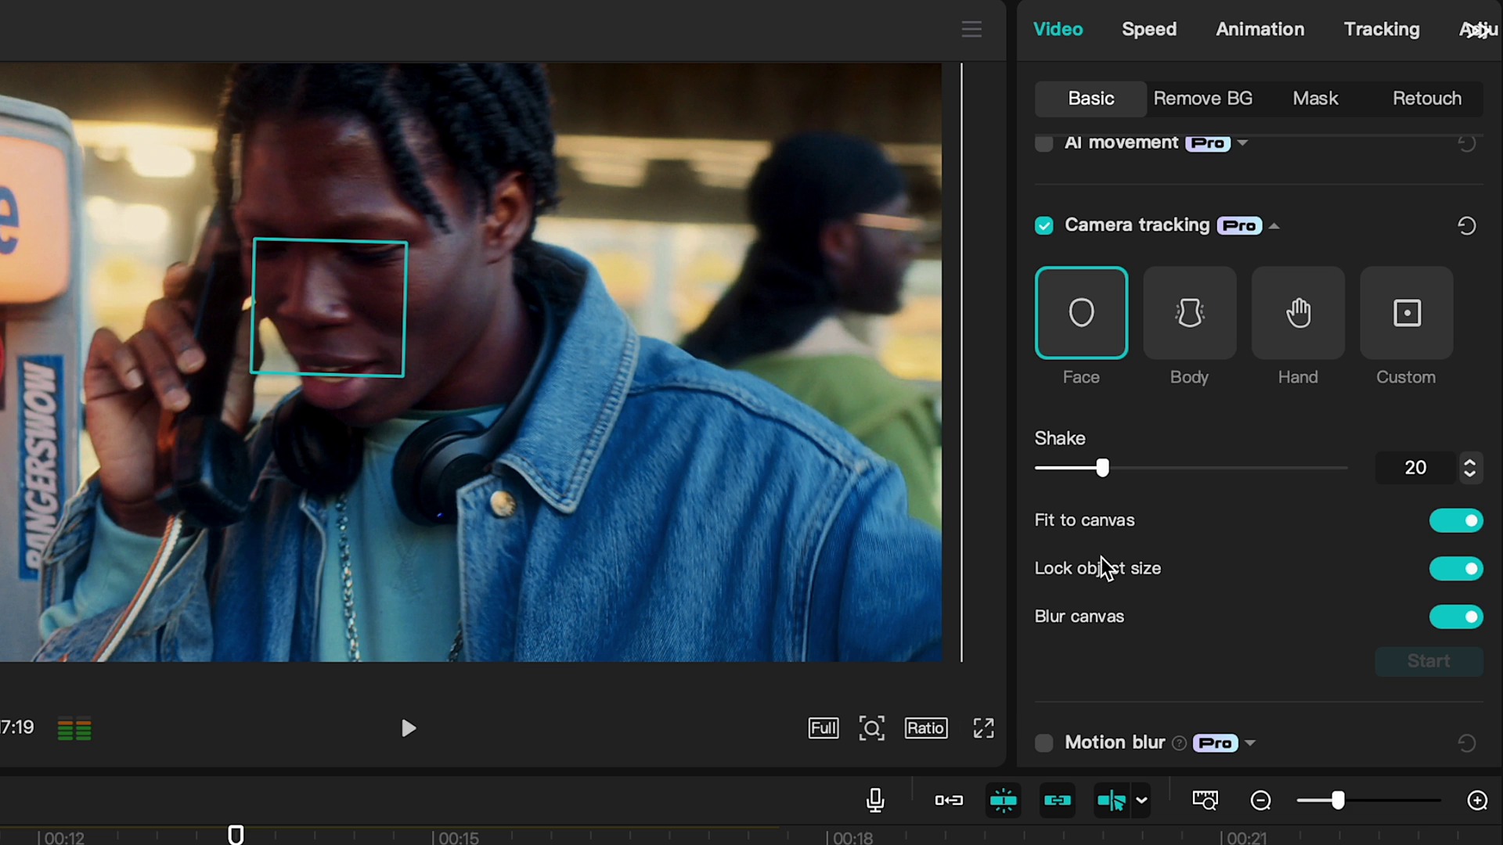
left_click(1470, 526)
left_click(1469, 622)
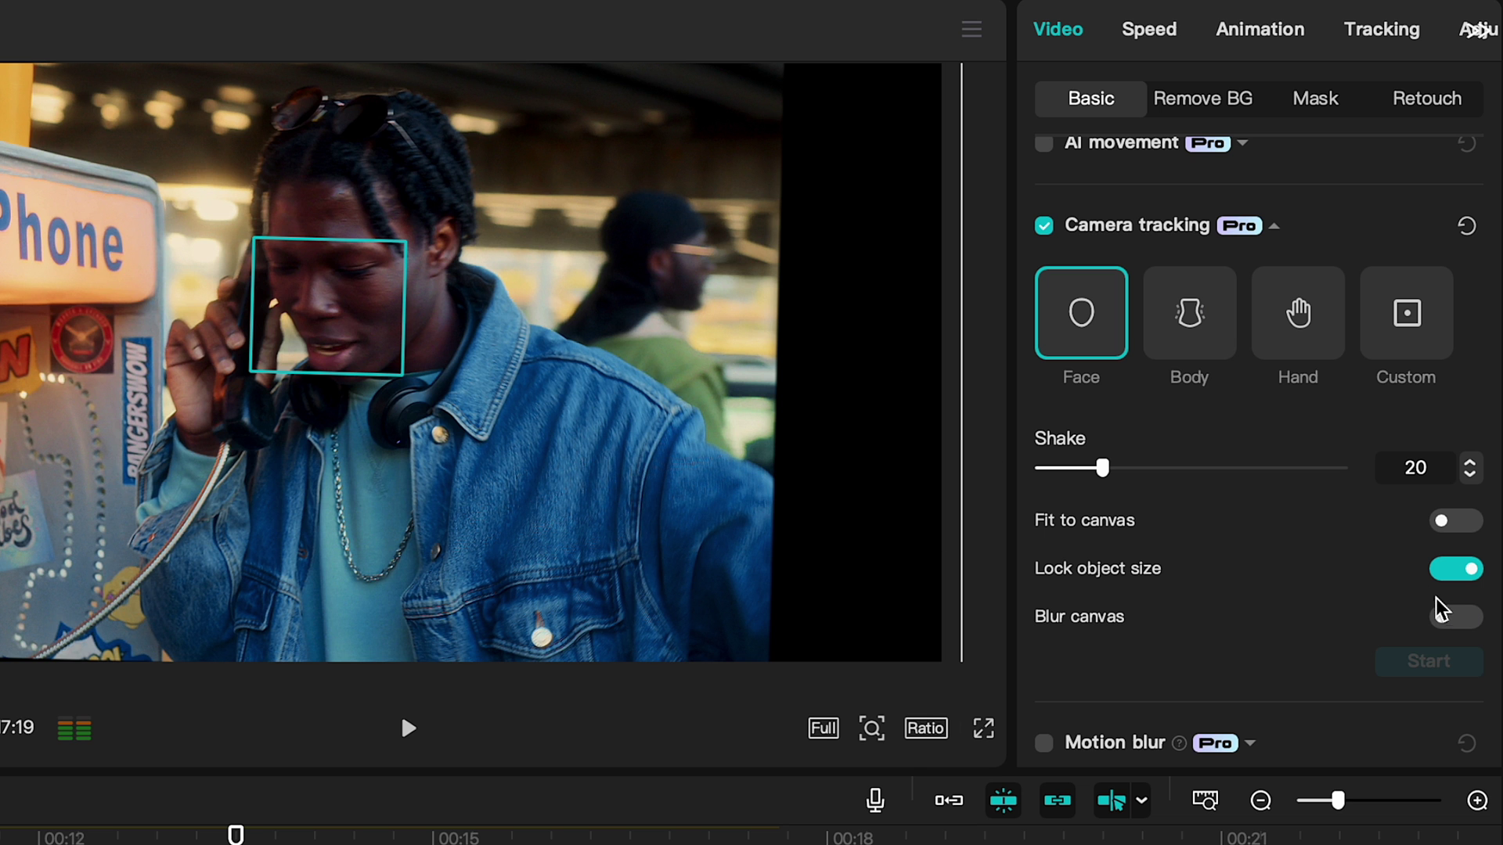
left_click(1452, 617)
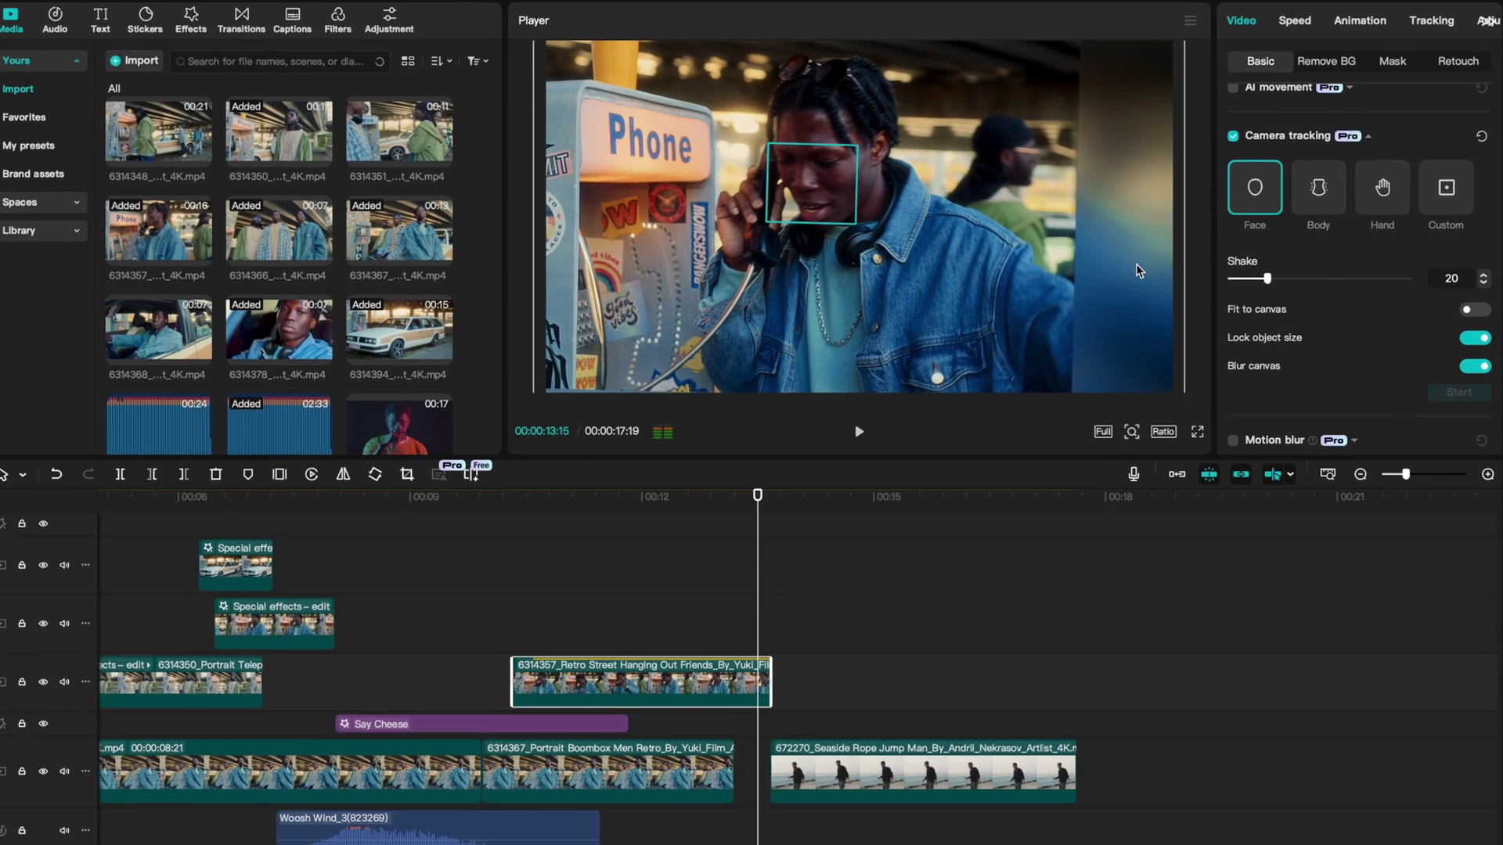
left_click(1469, 312)
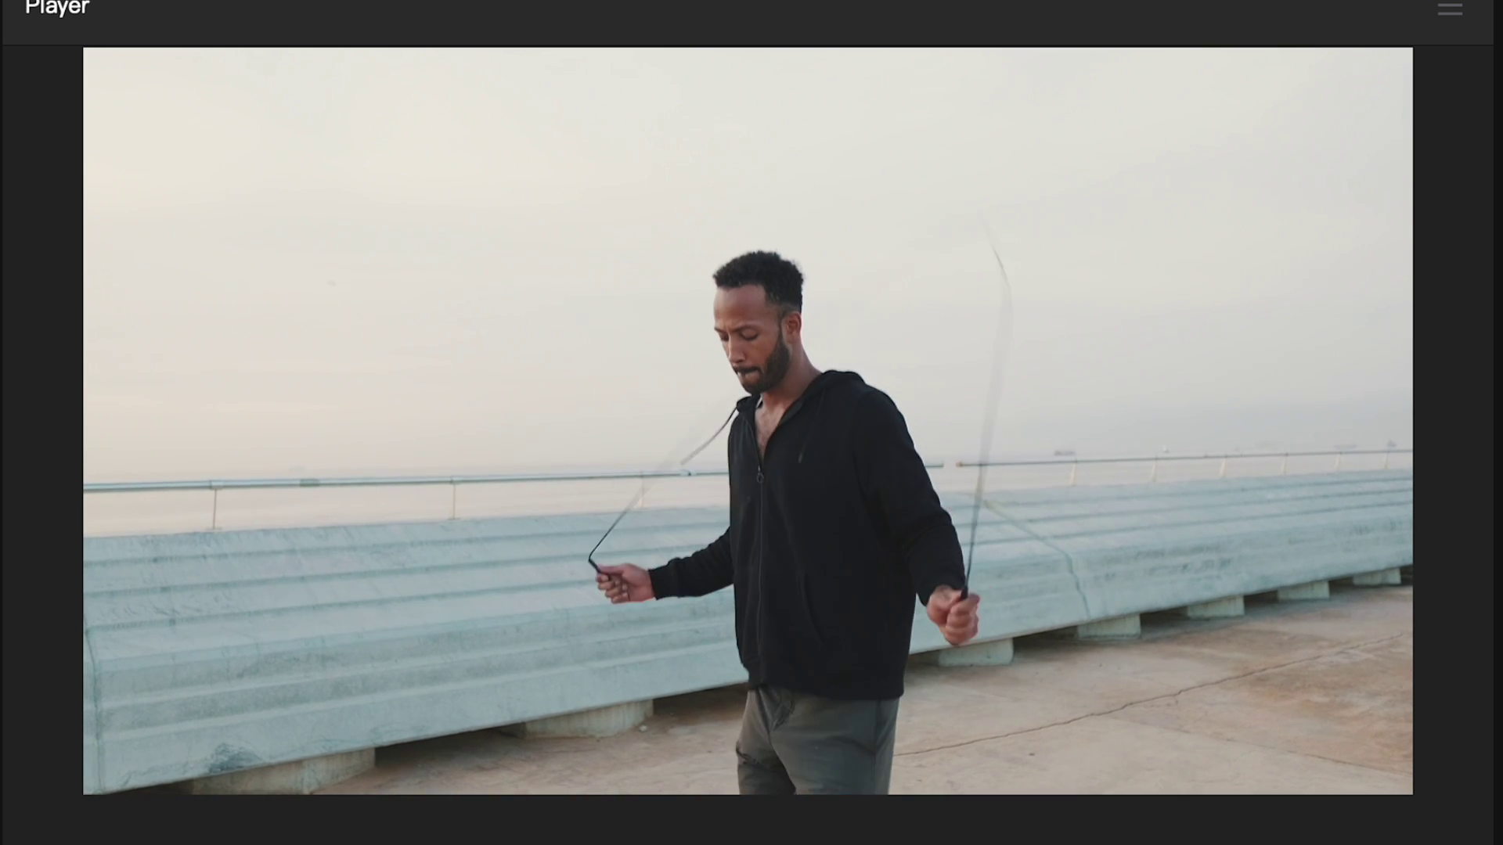
Play the seaside rope-jumping clip in the preview.
key("space")
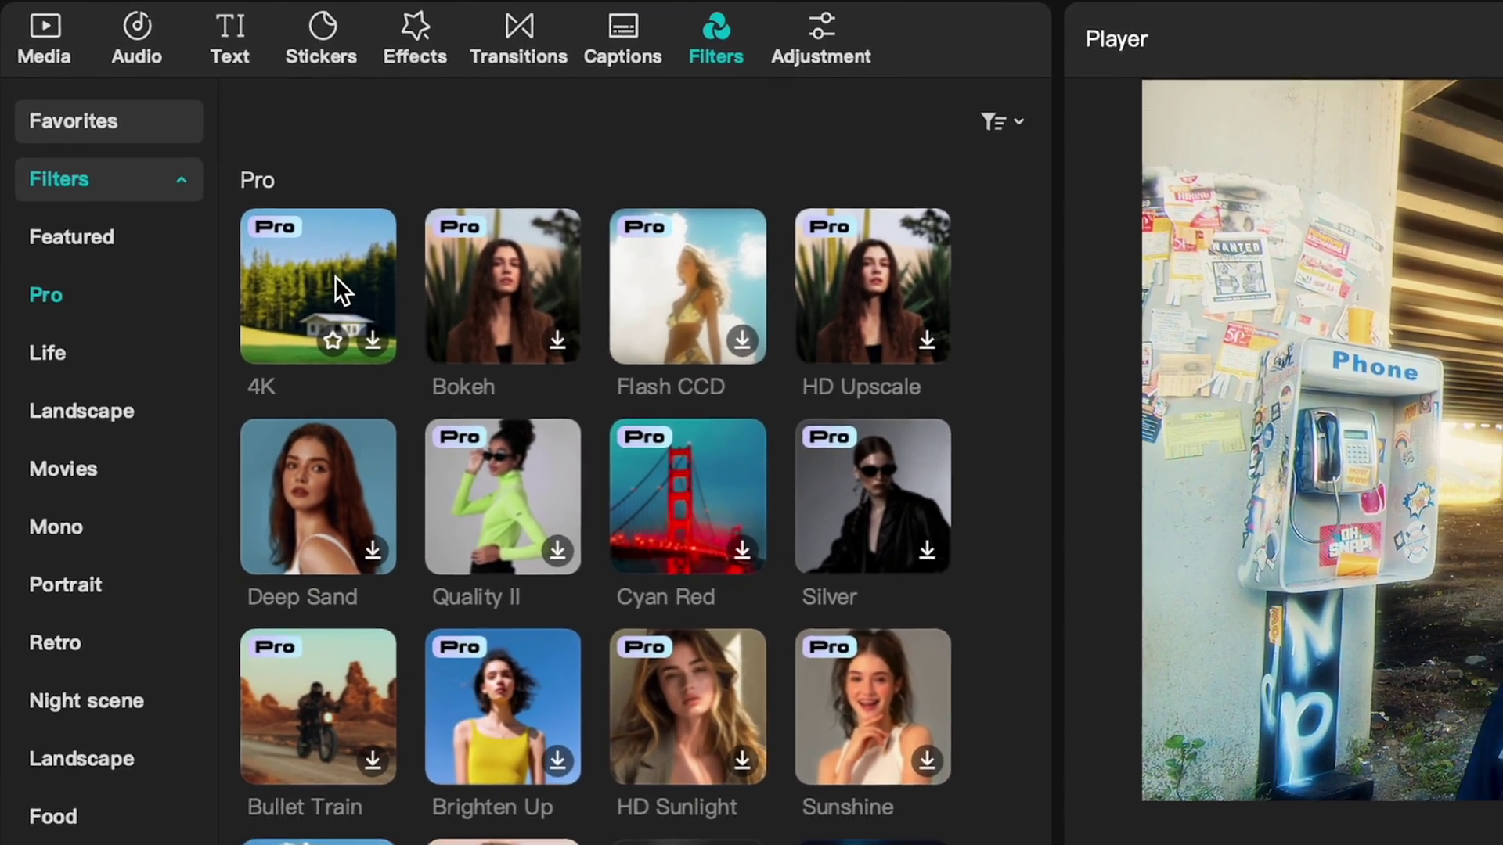
Add the 4K filter from the Pro filters to the timeline above the clips.
left_click_drag(339, 291, 970, 844)
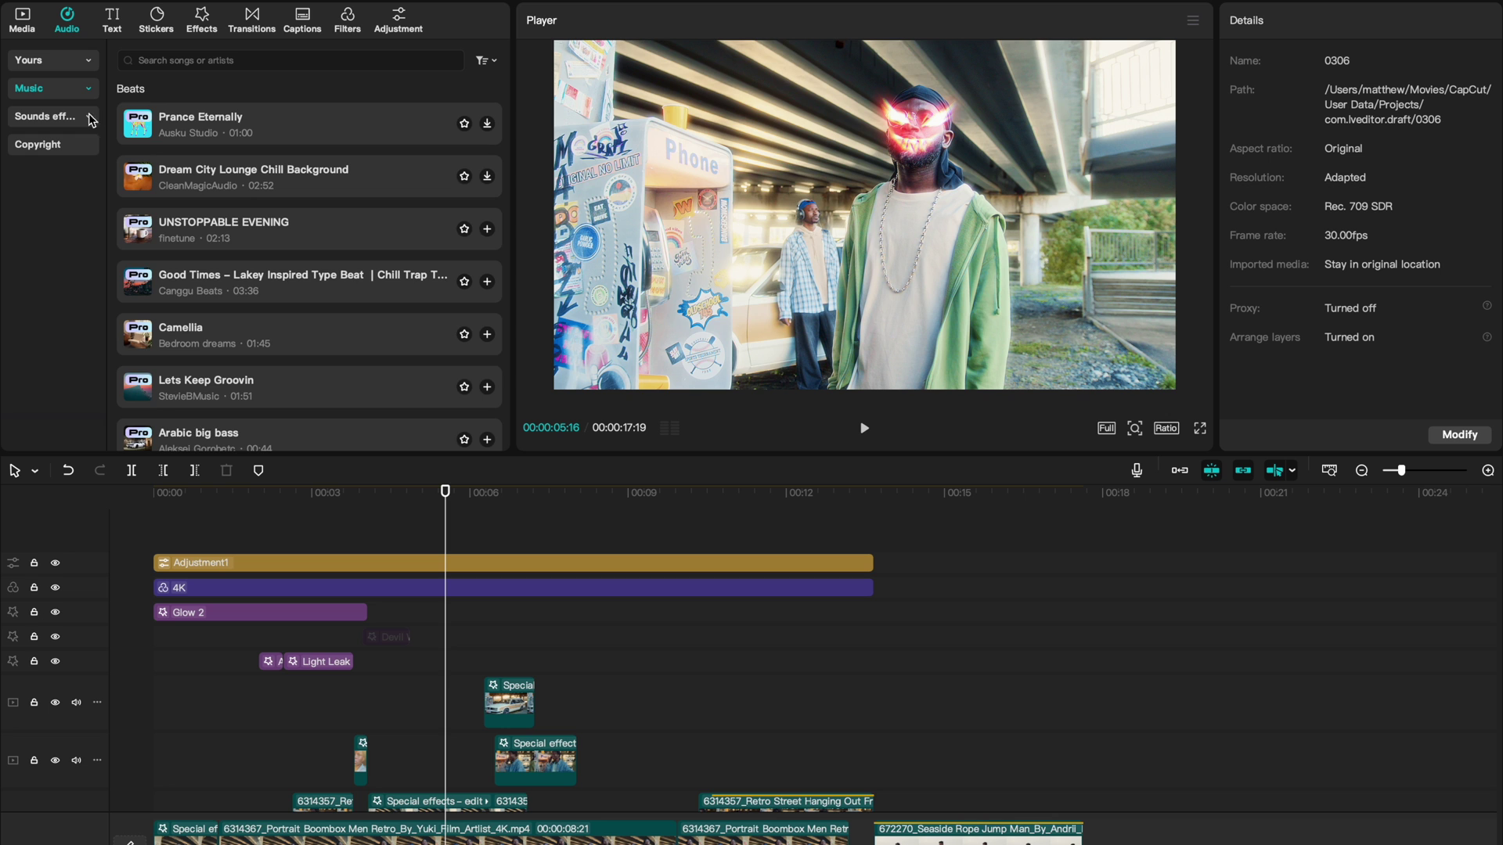
Search the sound effects library for woosh and preview one of the sounds.
left_click(63, 119)
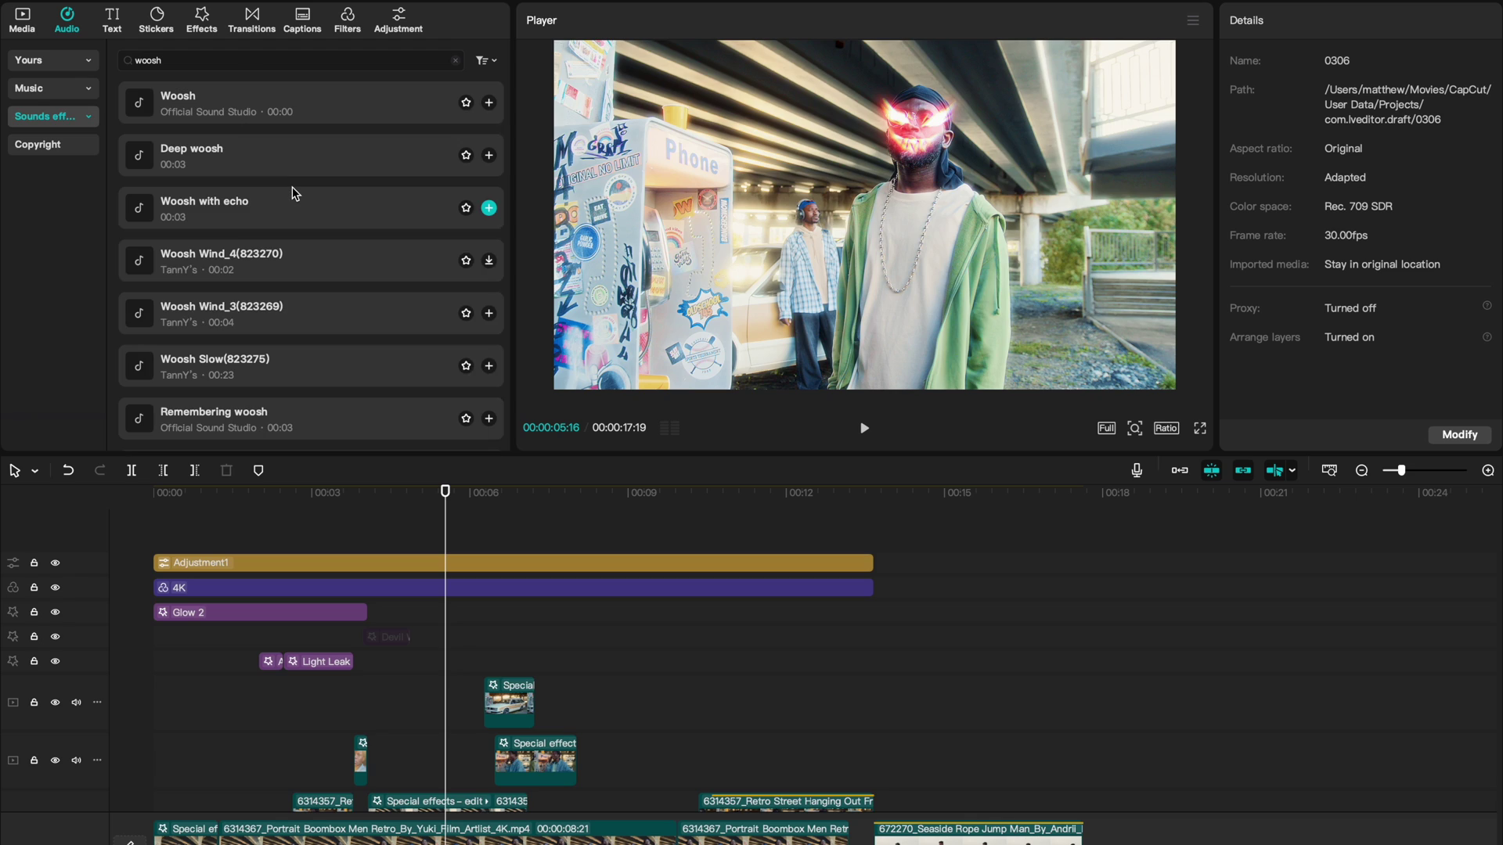
left_click(140, 105)
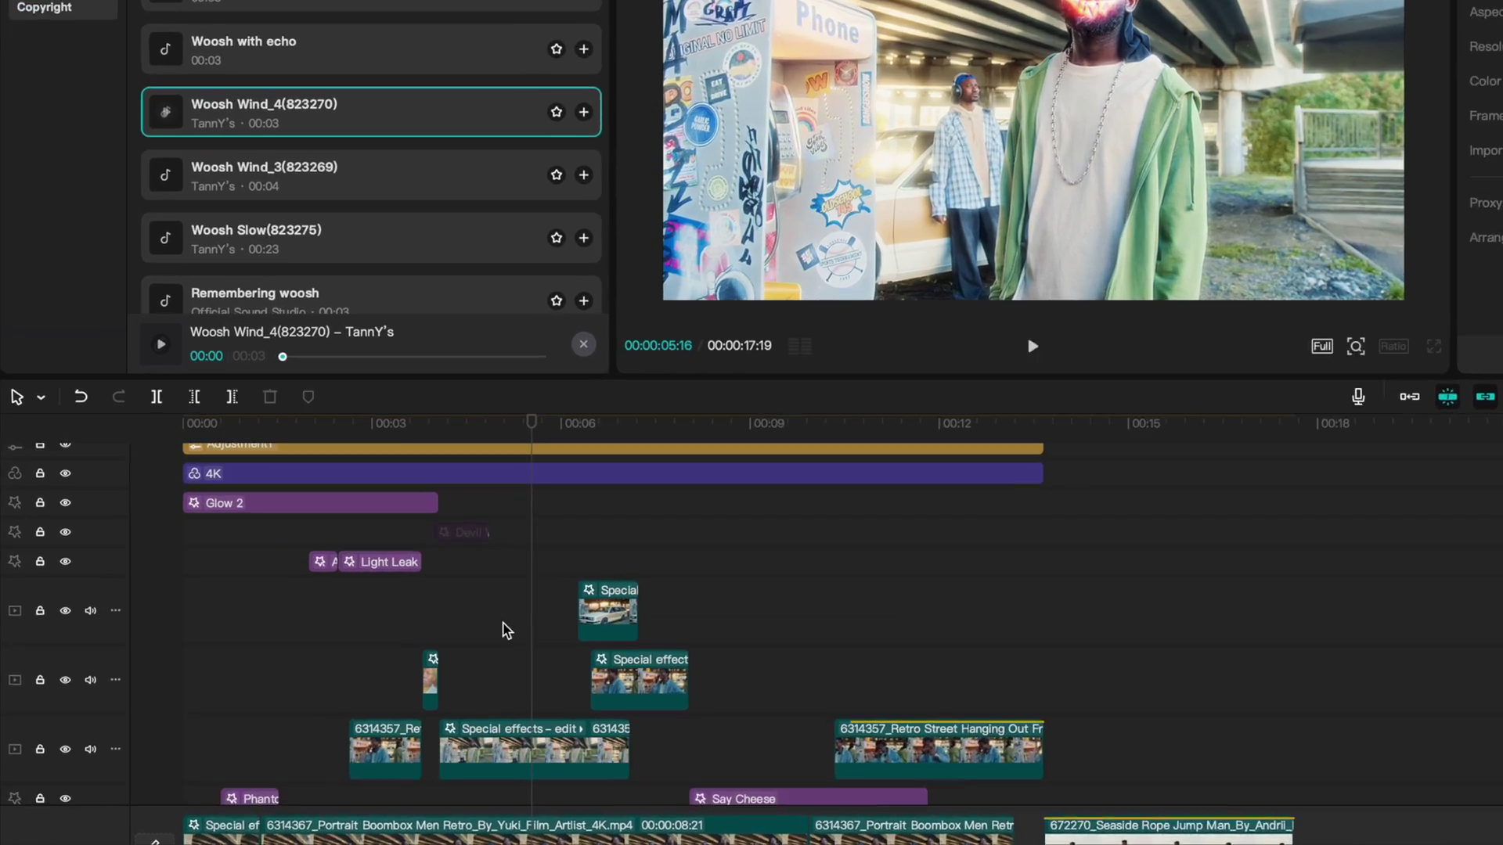
Play the edit past the 8-second mark to hear the sound effects on the audio tracks against the visuals.
scroll(720, 526, "down", 5)
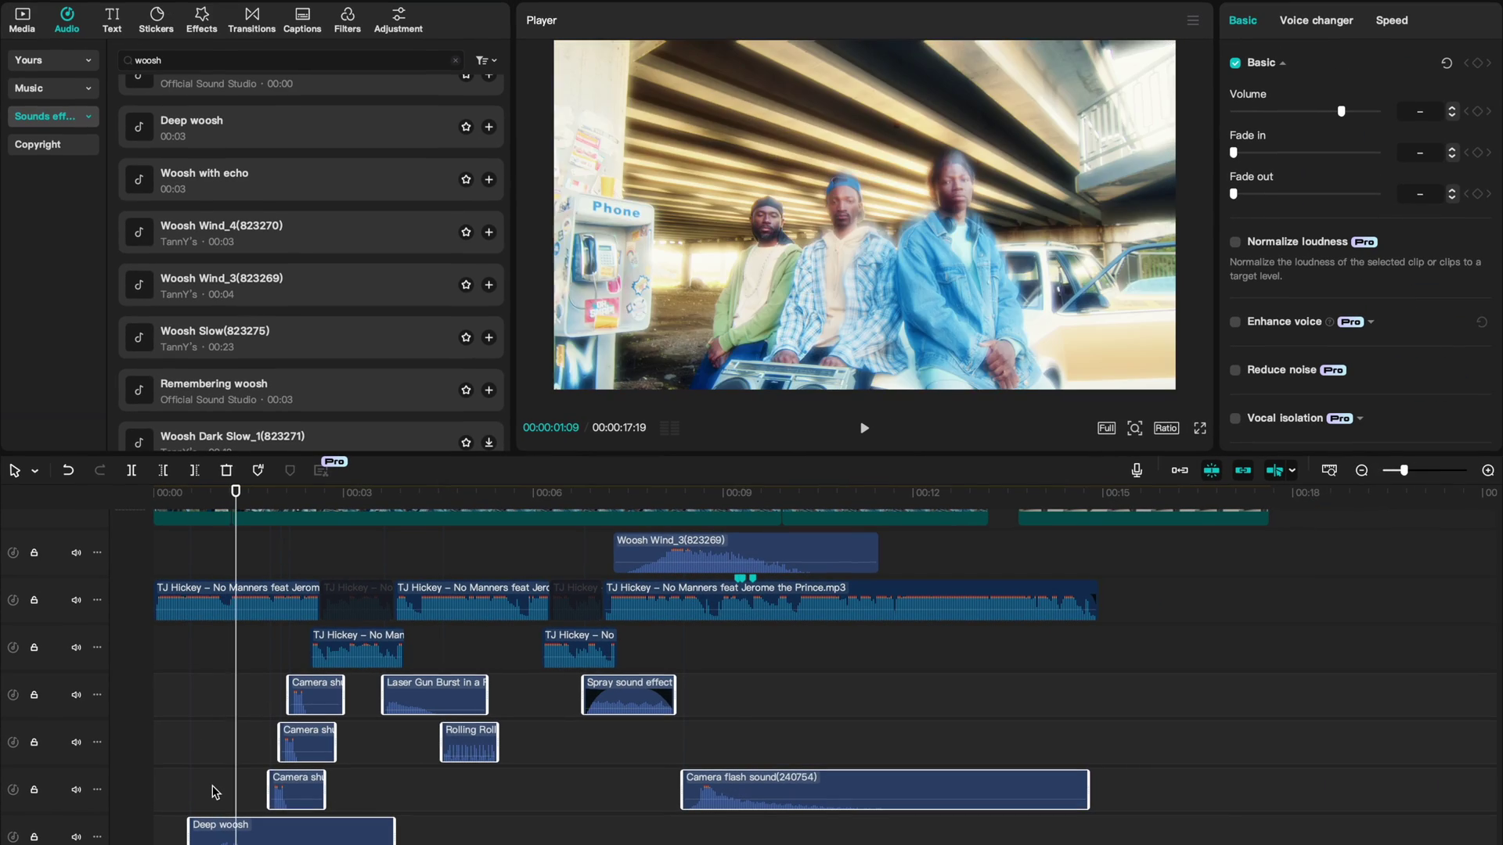
left_click(207, 785)
key("space")
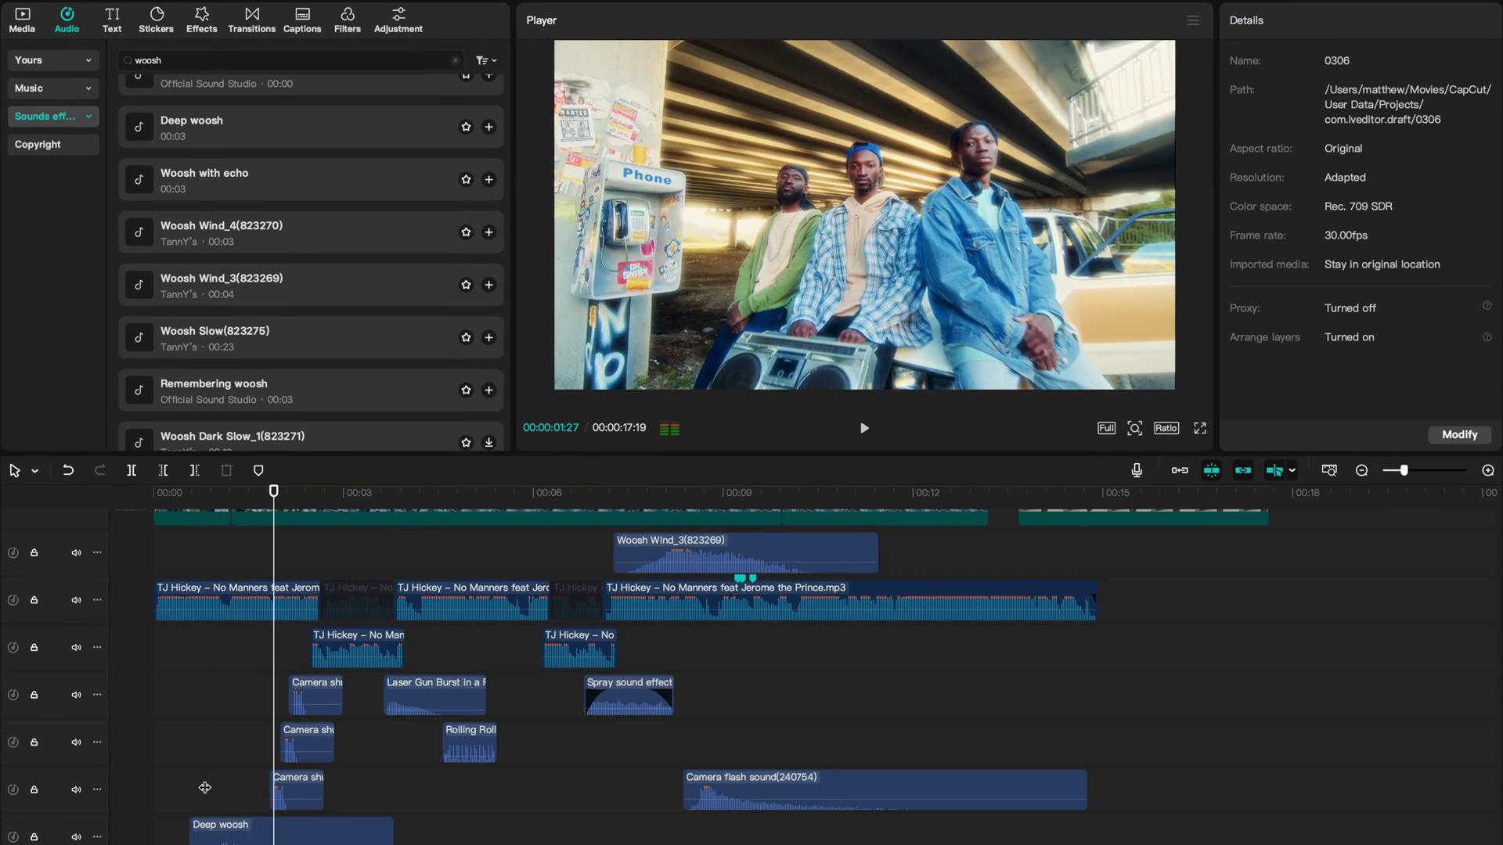
scroll(270, 775, "up", 5)
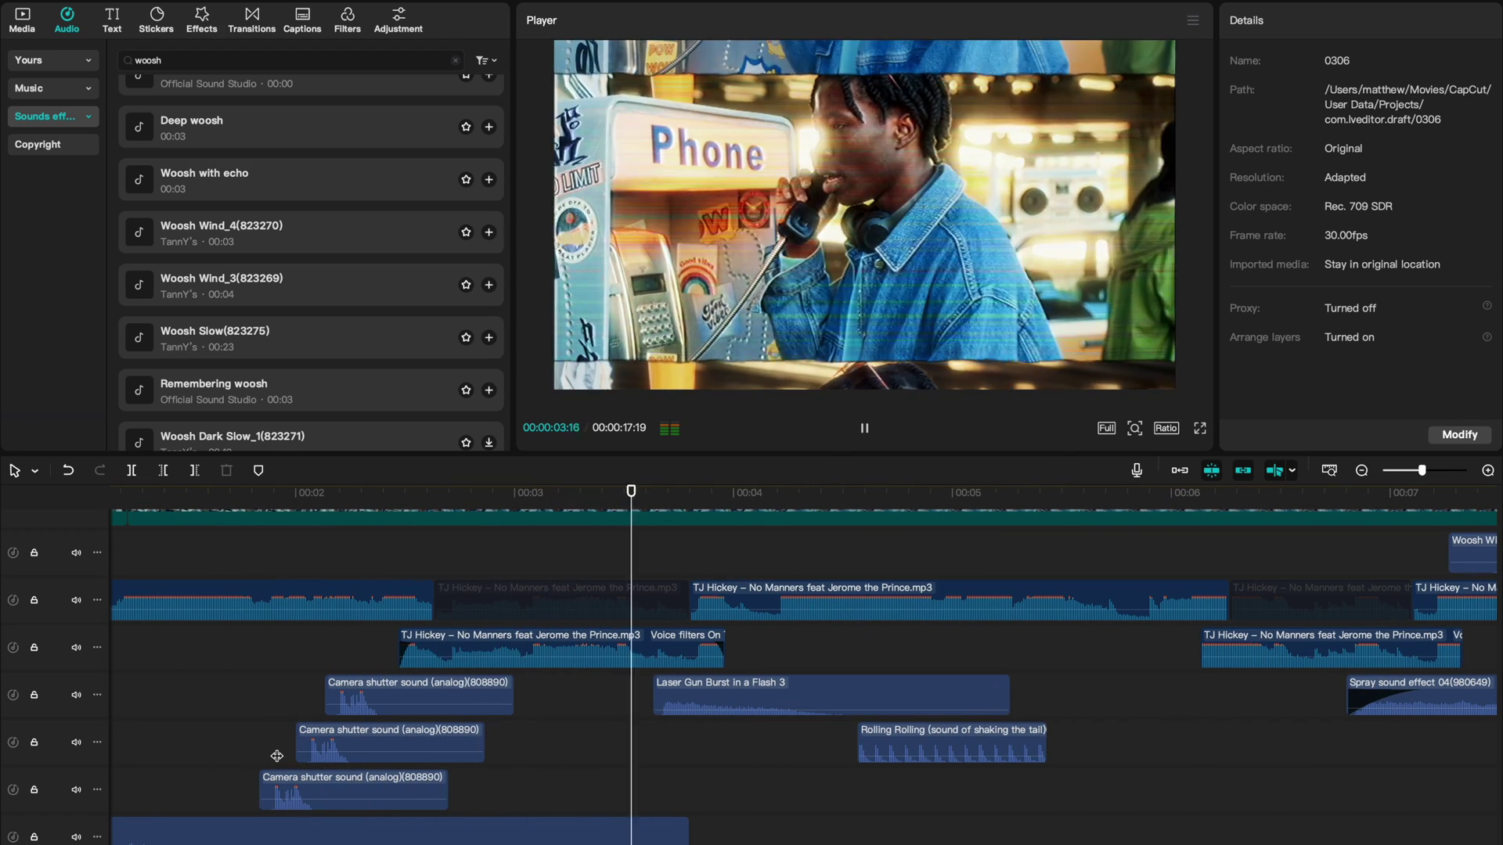
key("space")
key("space")
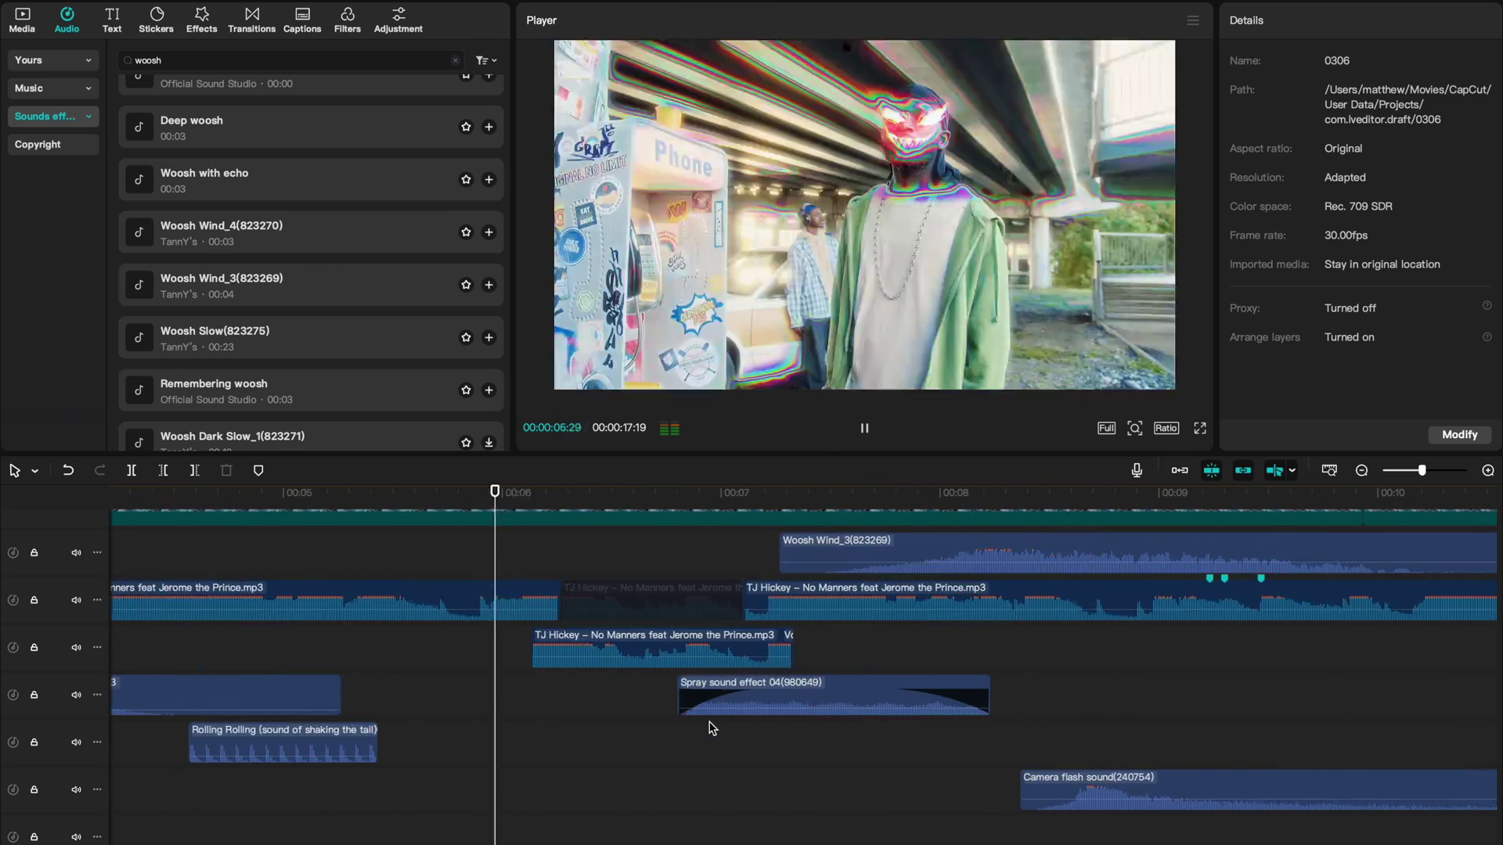
scroll(712, 728, "down", 5)
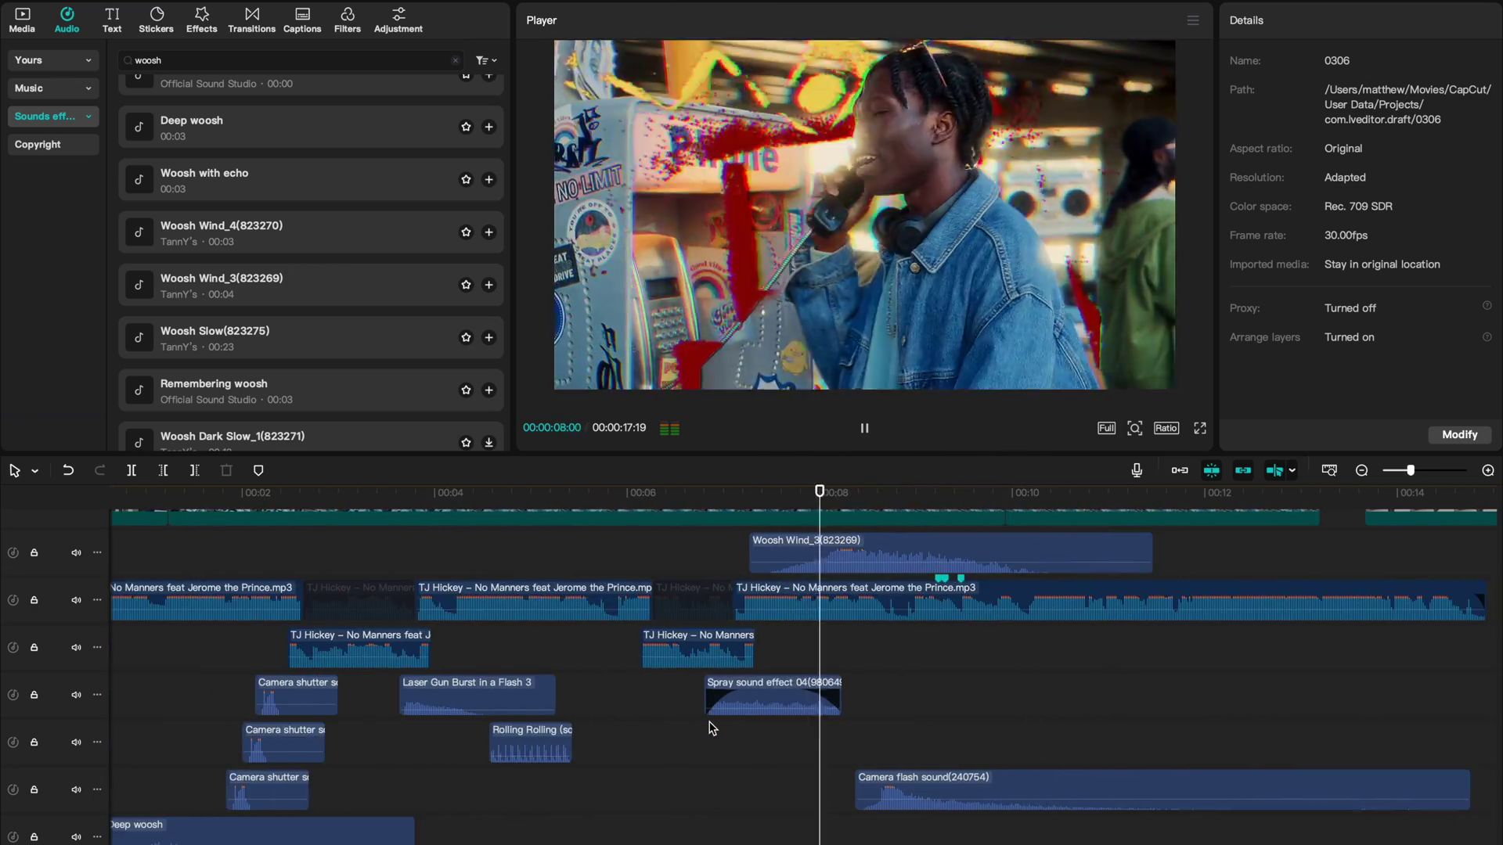
scroll(712, 728, "down", 2)
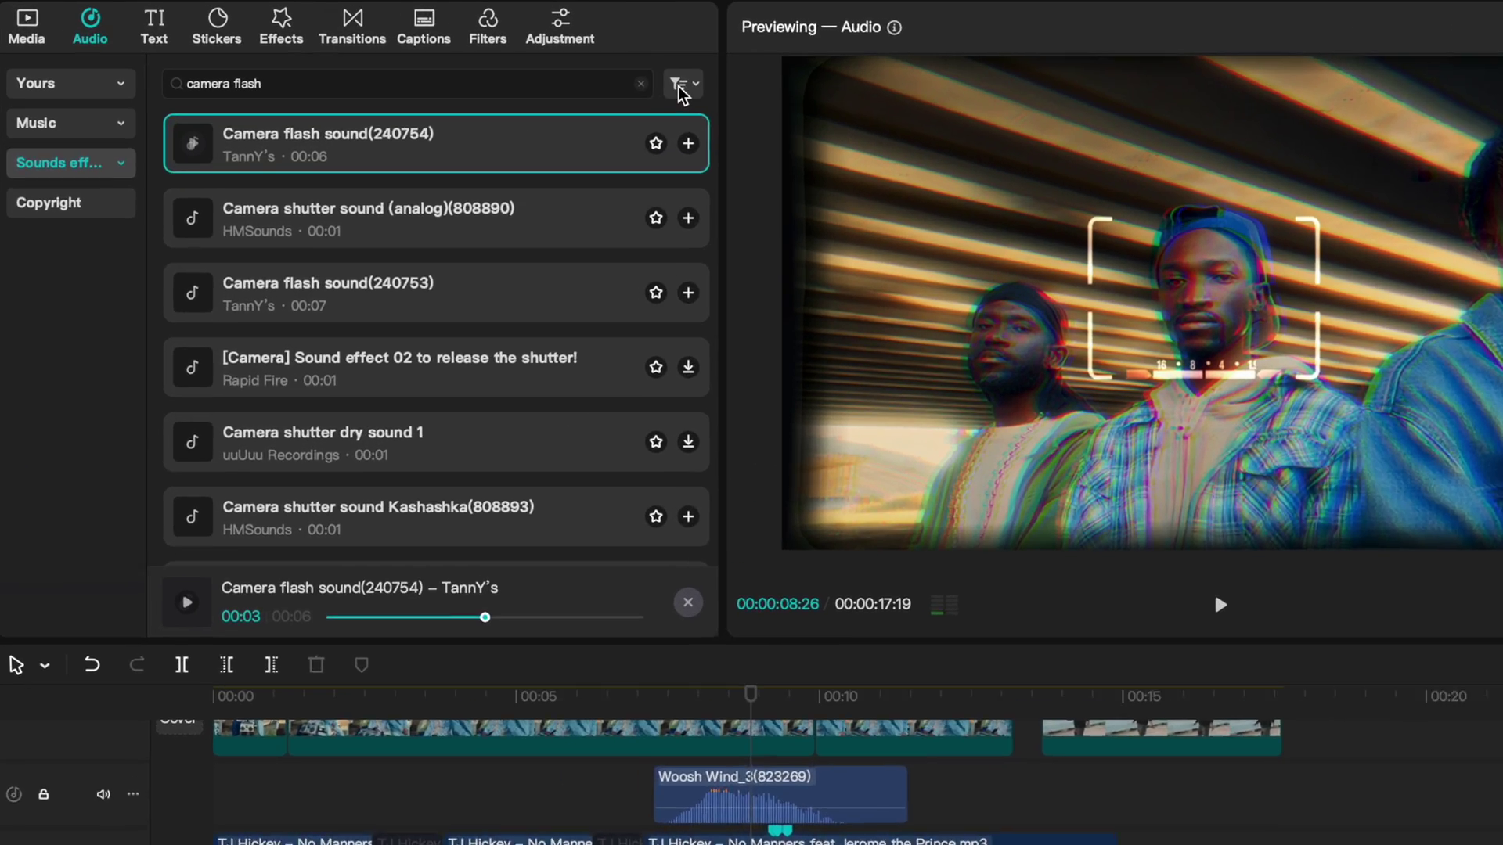
Filter the camera flash sound effects to Commercial ones.
left_click(484, 58)
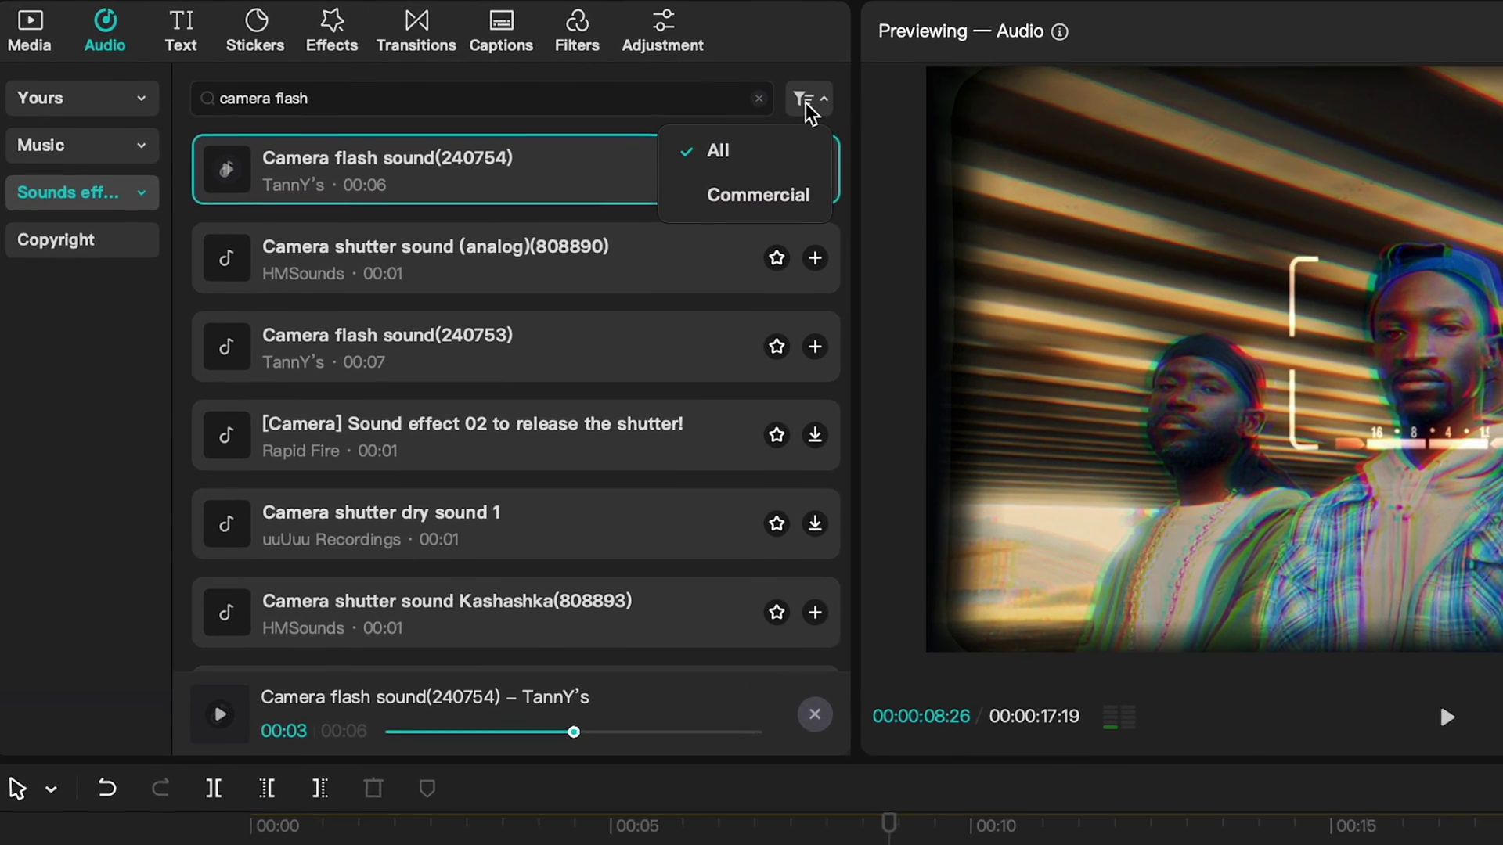
left_click(773, 199)
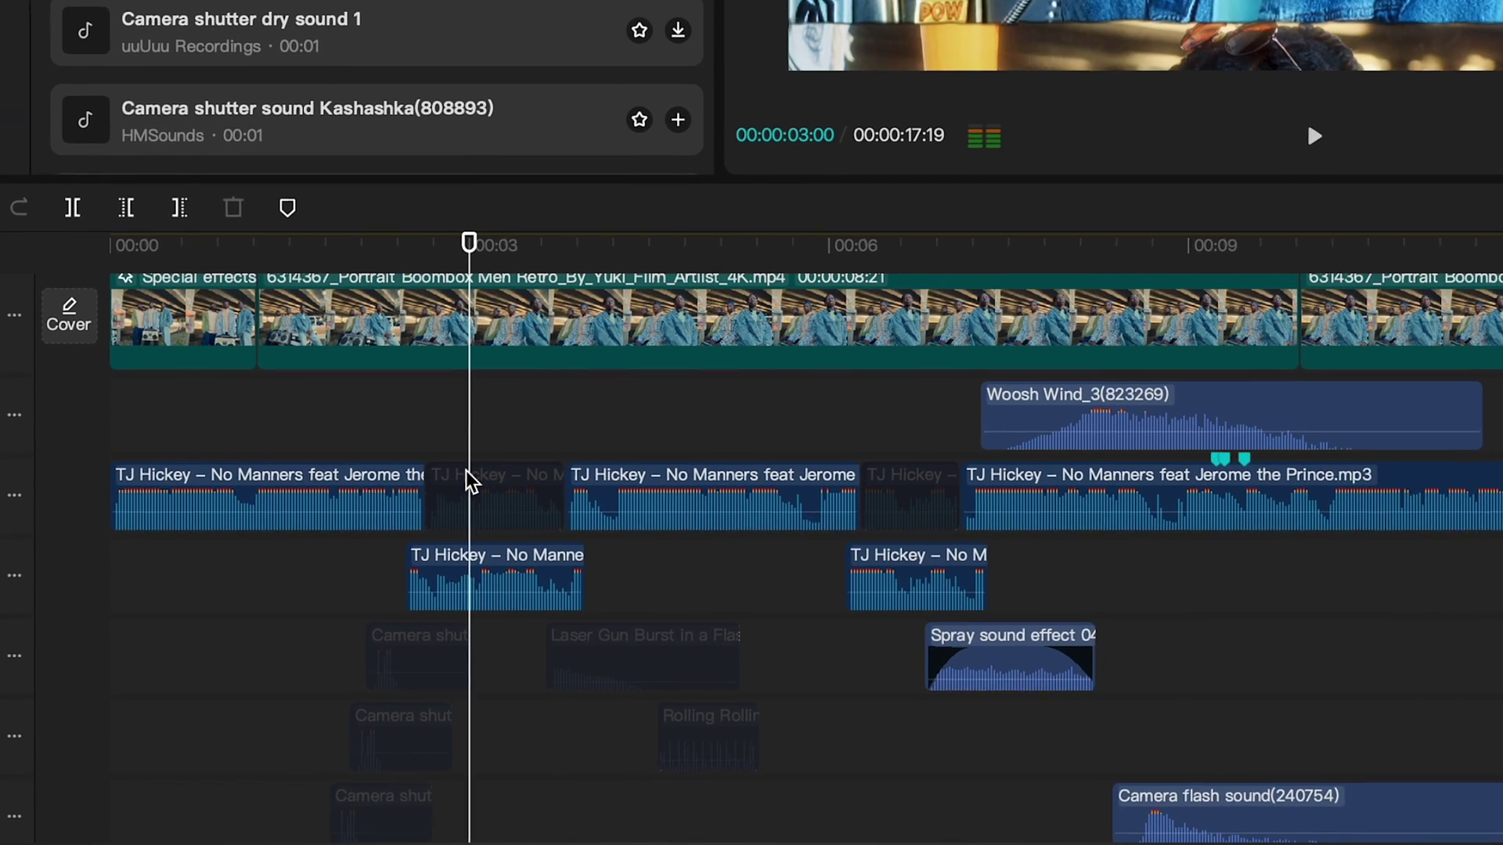
Copy the disabled TJ Hickey music segment near 00:03 to the track above and delete the copy.
left_click(469, 481)
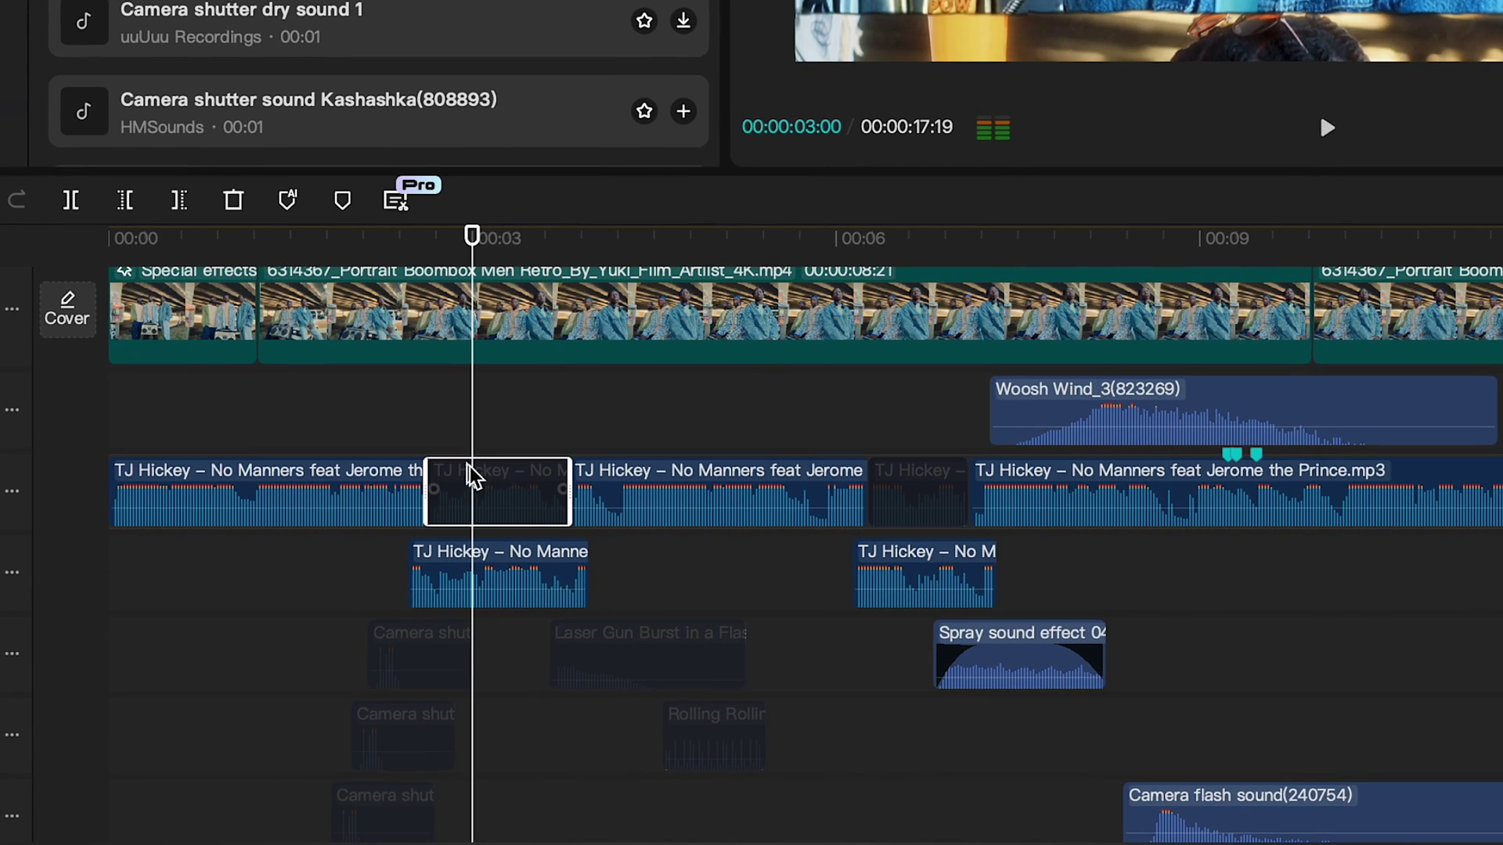
left_click(501, 551)
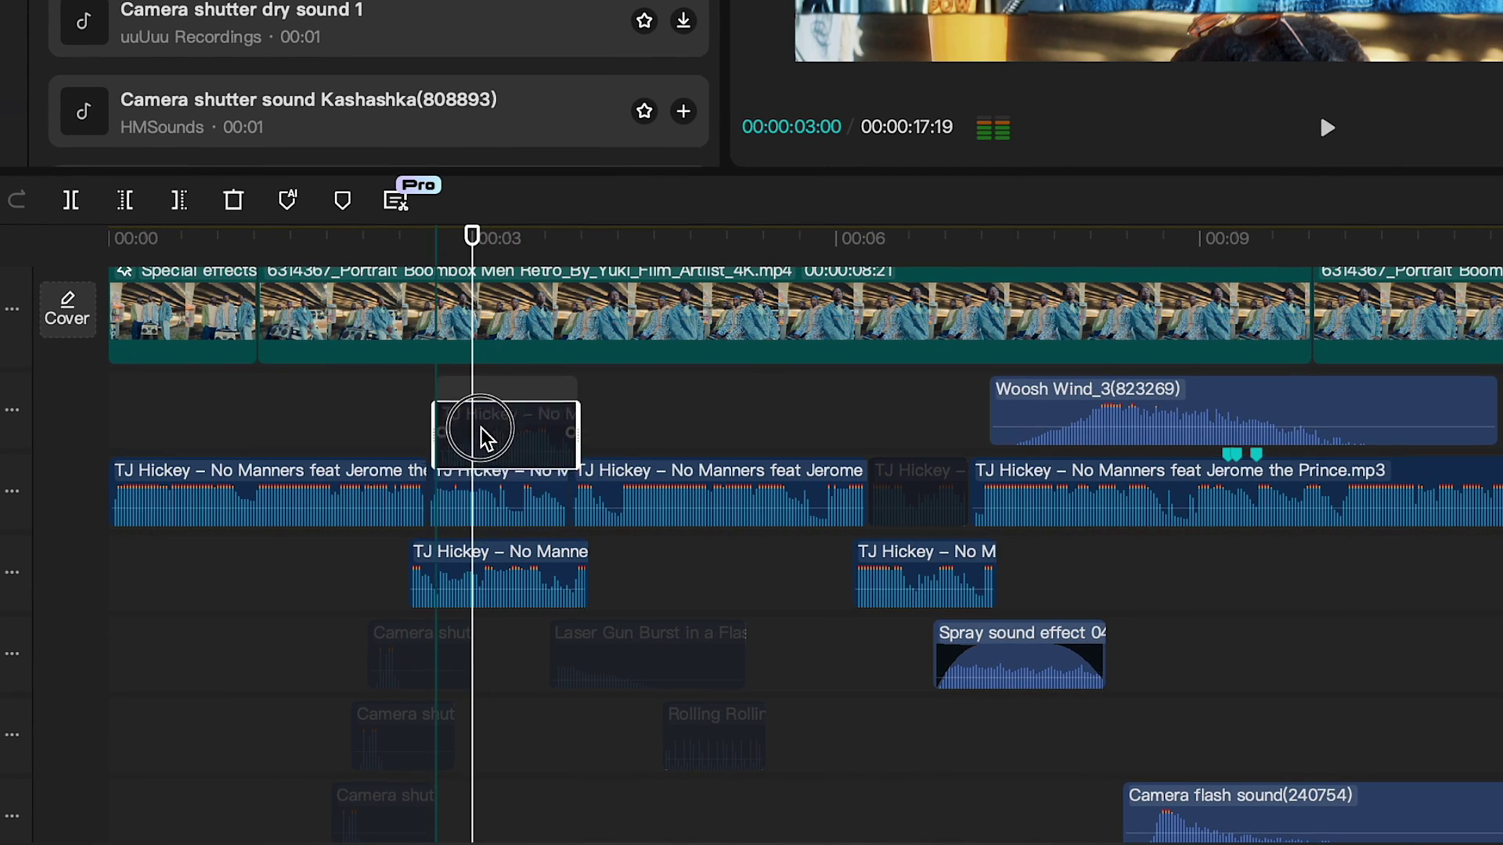
left_click_drag(483, 438, 486, 426)
key("Delete")
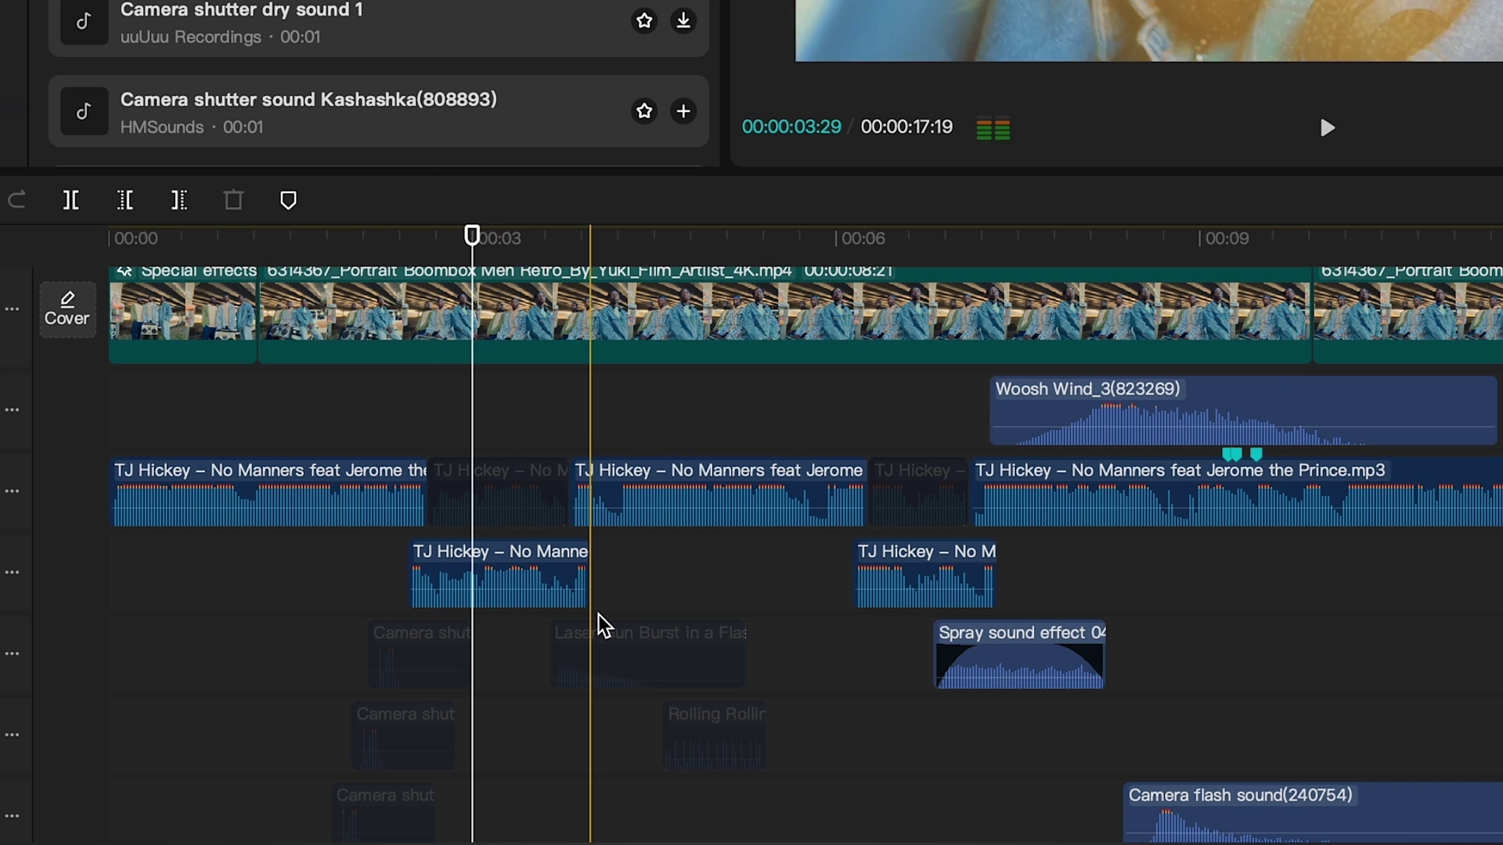
scroll(598, 621, "up", 5)
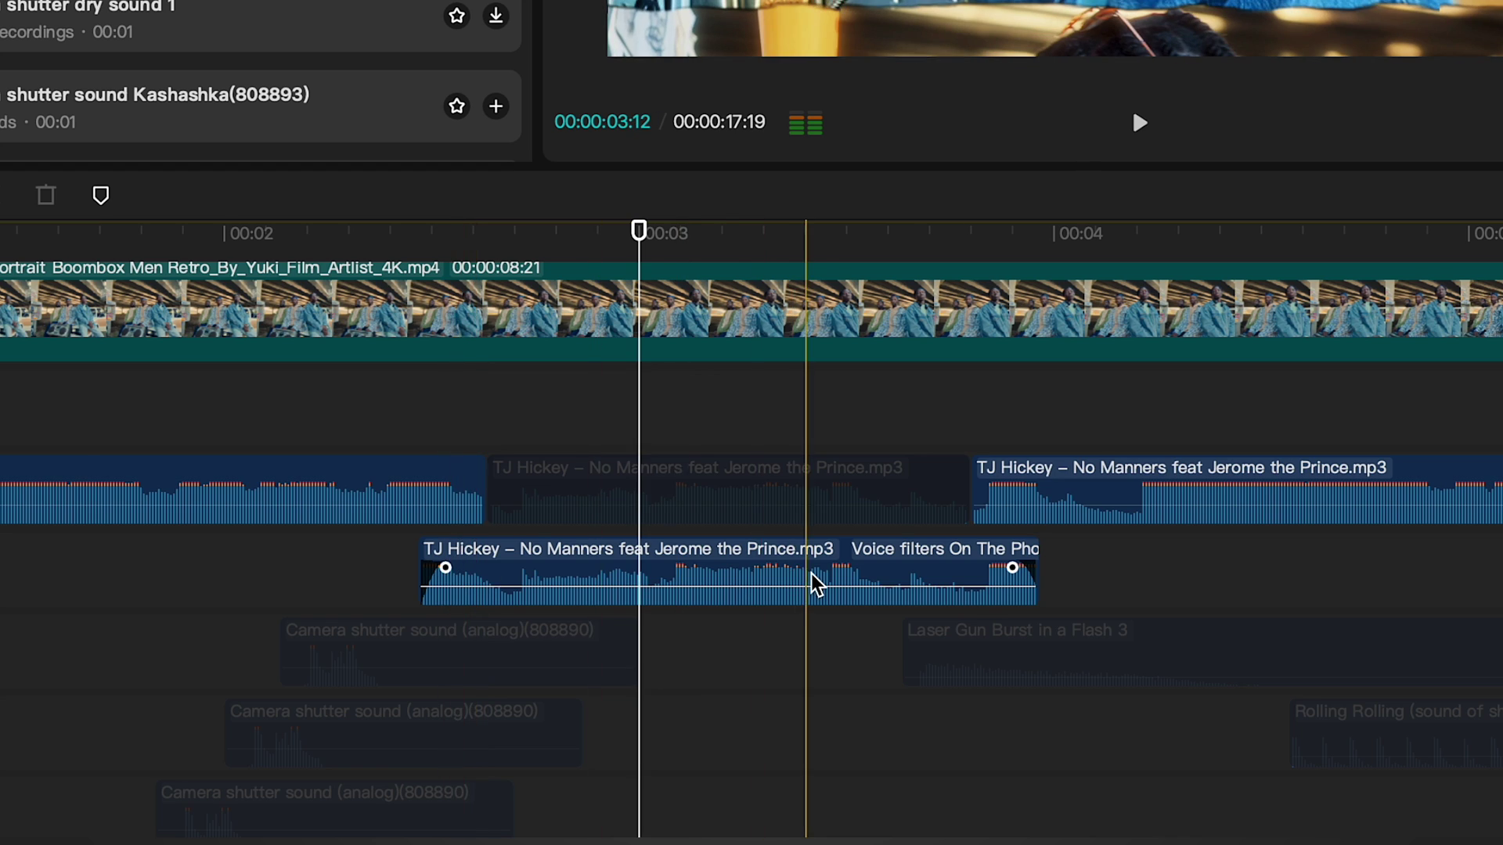
scroll(814, 583, "down", 2)
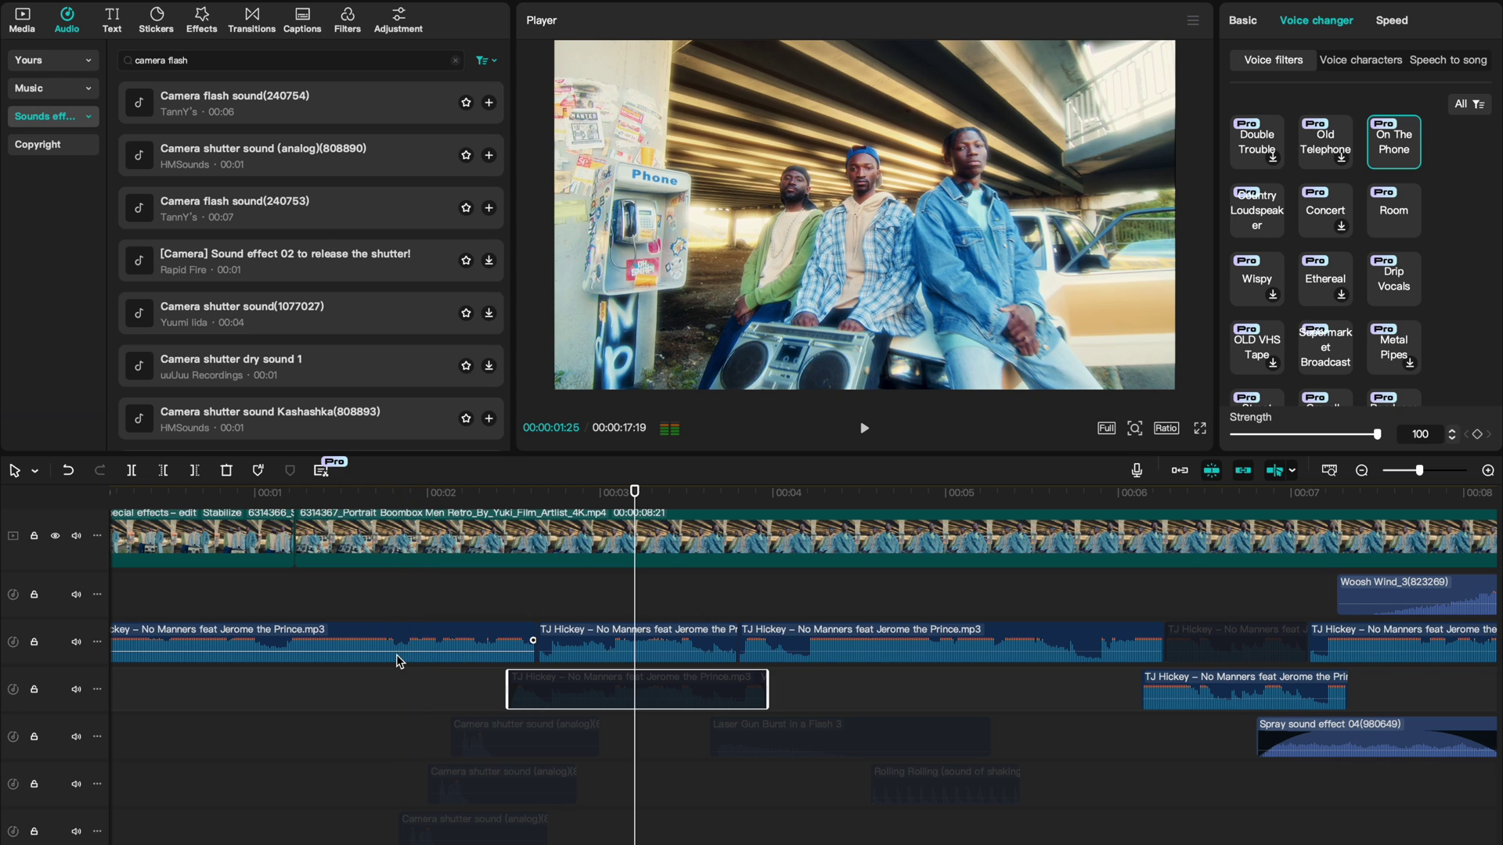
key("space")
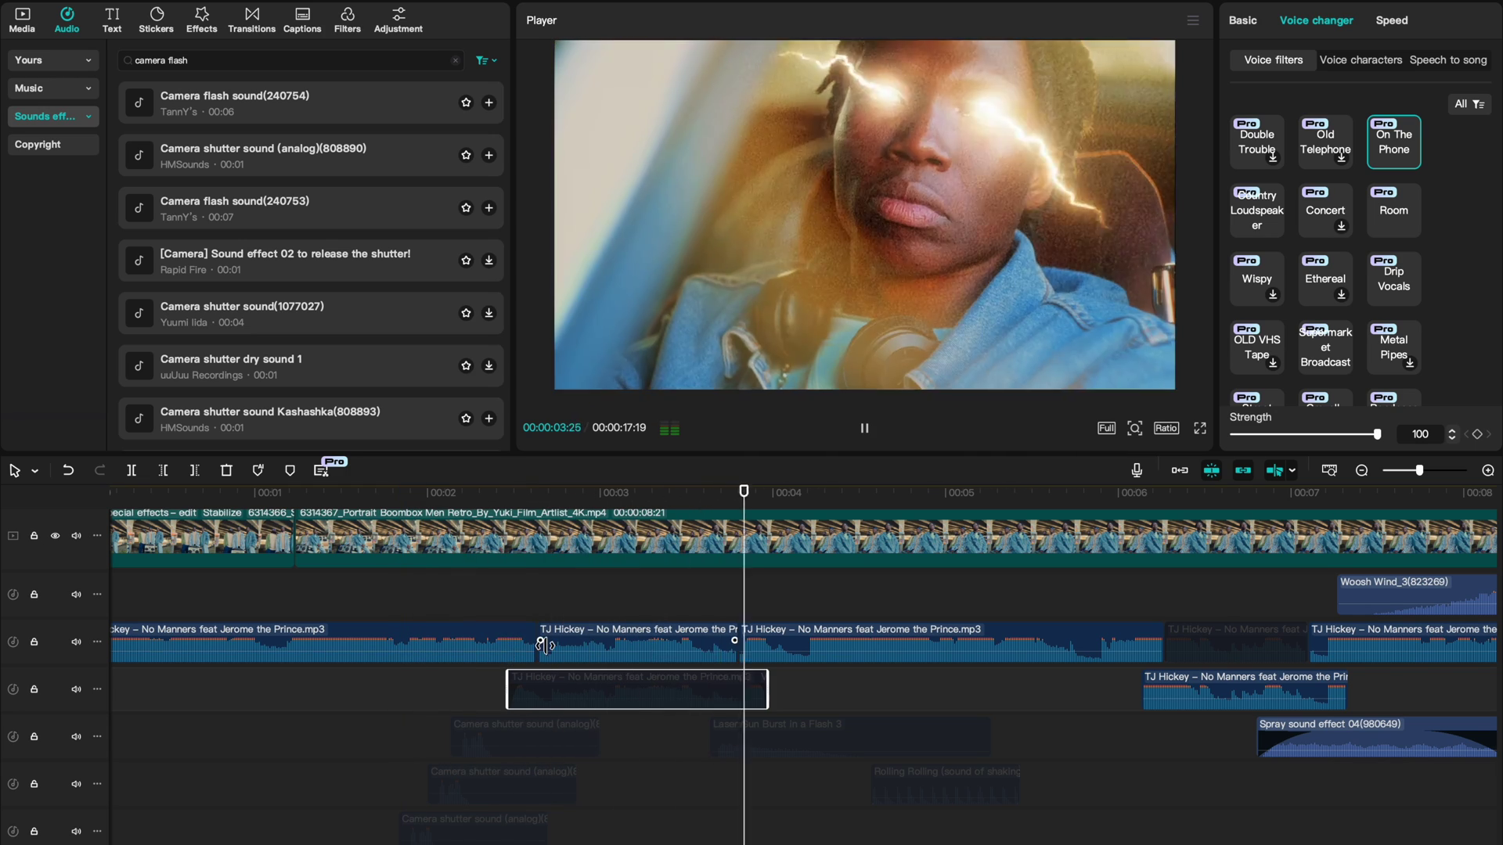
left_click(546, 645)
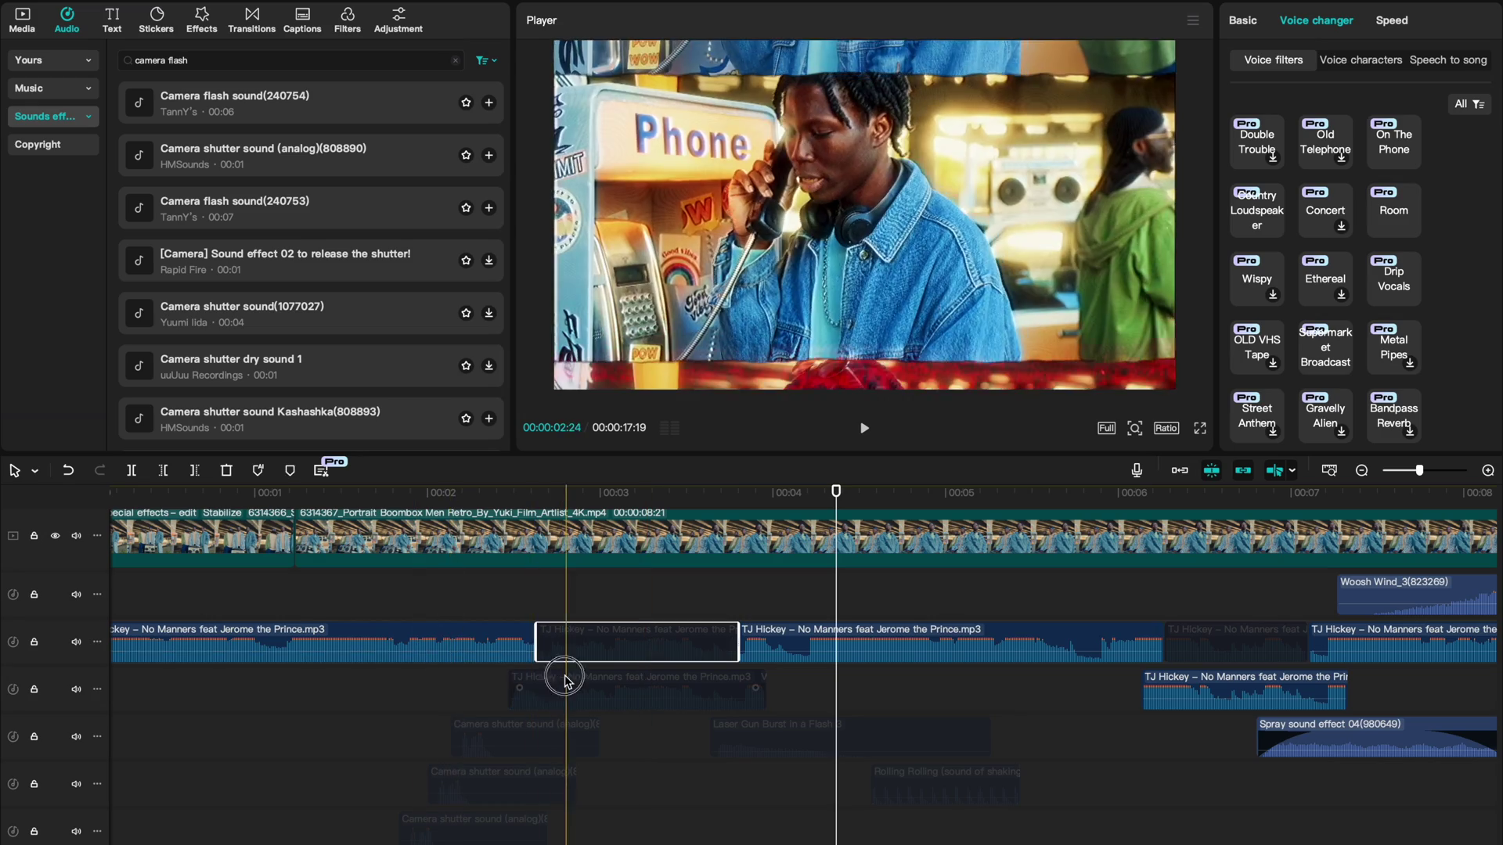
left_click(566, 681)
key("space")
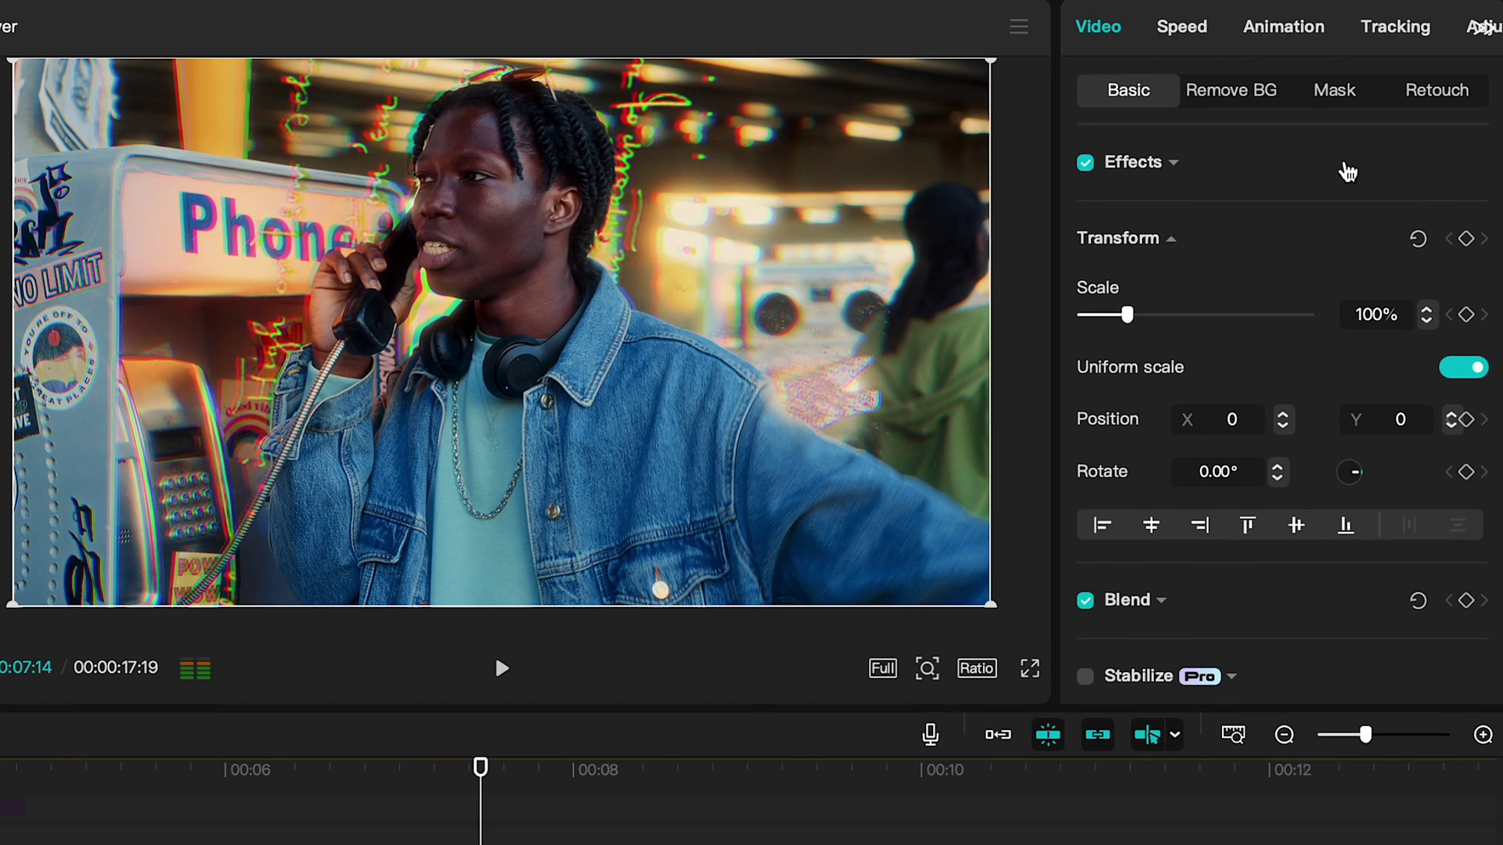
Open the mask settings of the Freestyle Graffiti effect applied to the phone-call clip.
left_click(1335, 94)
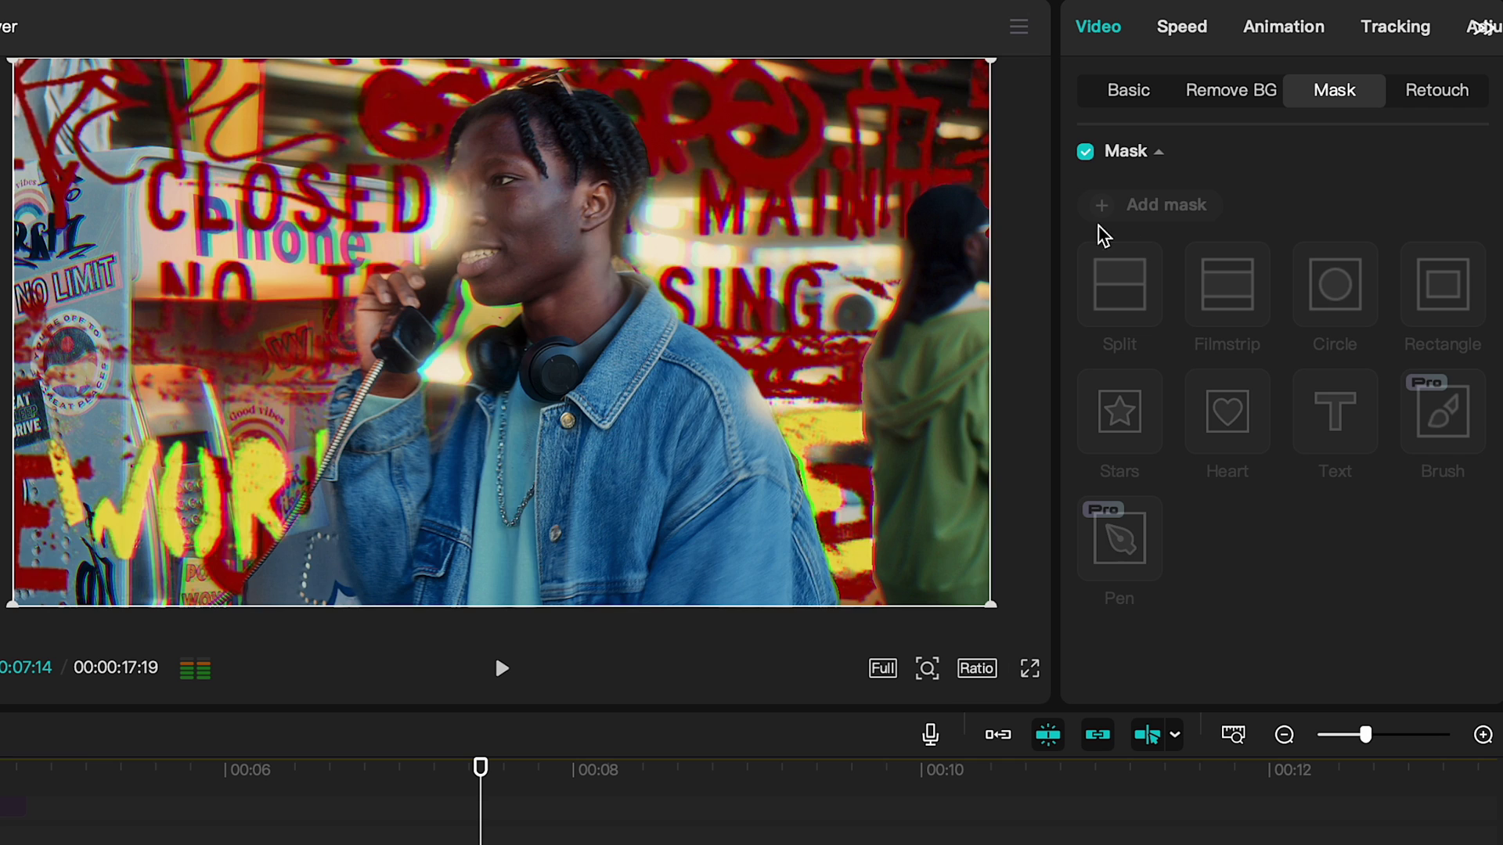
left_click(1128, 90)
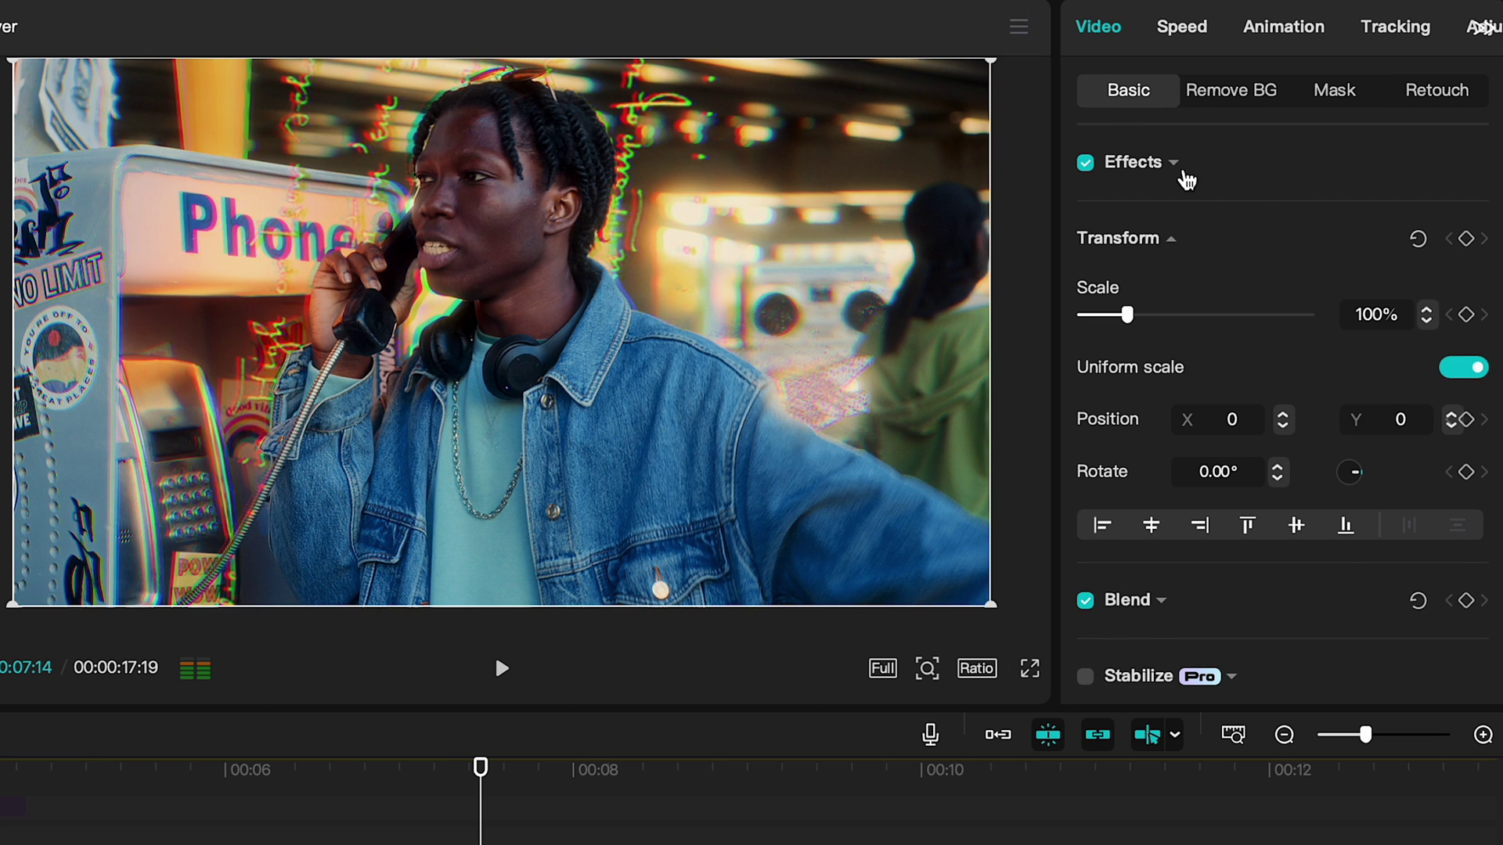
left_click(1178, 166)
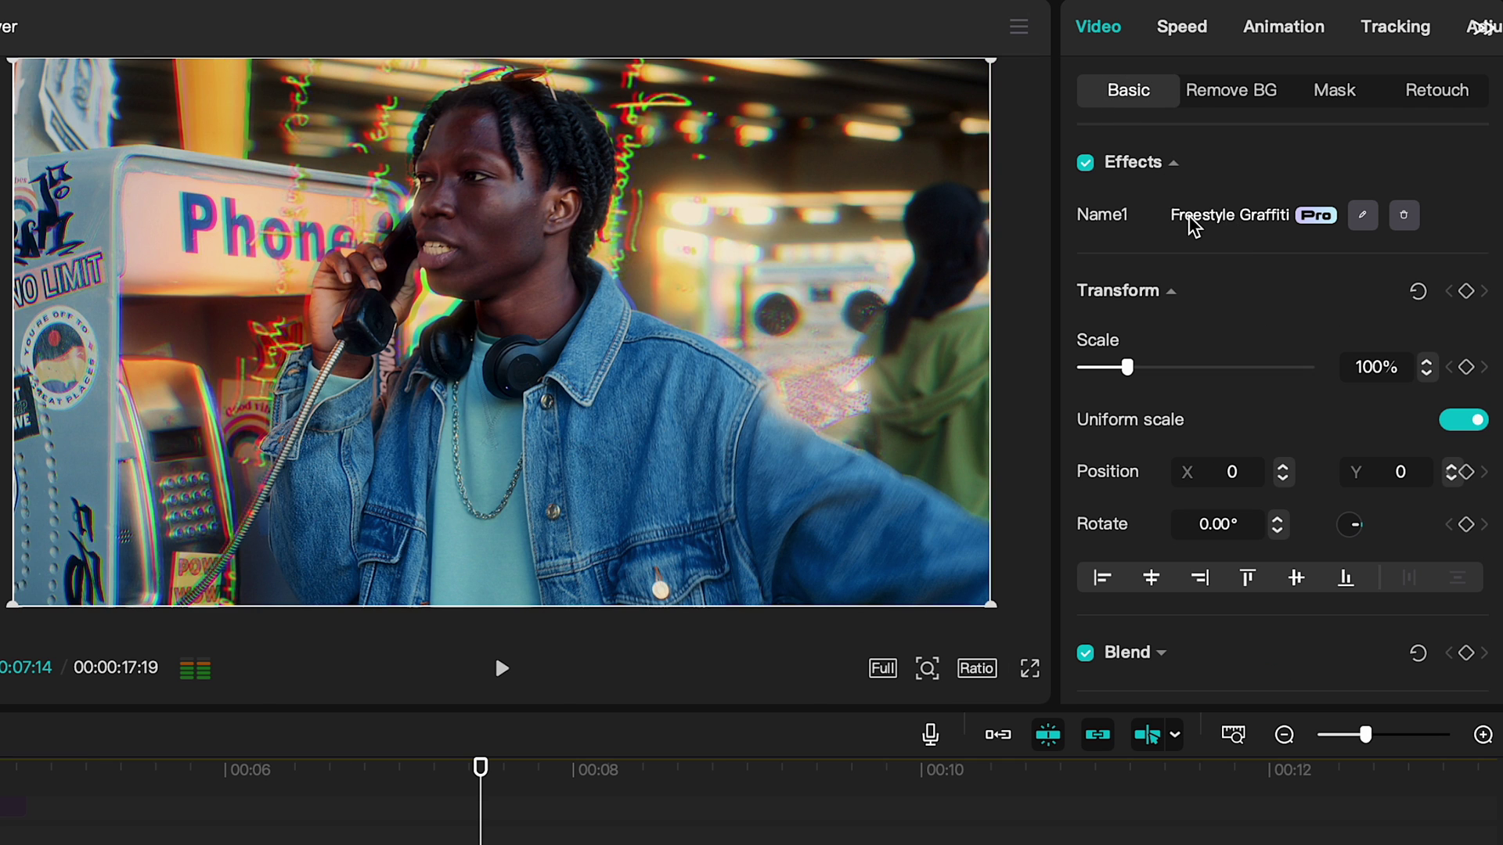
left_click(1363, 216)
left_click(1384, 92)
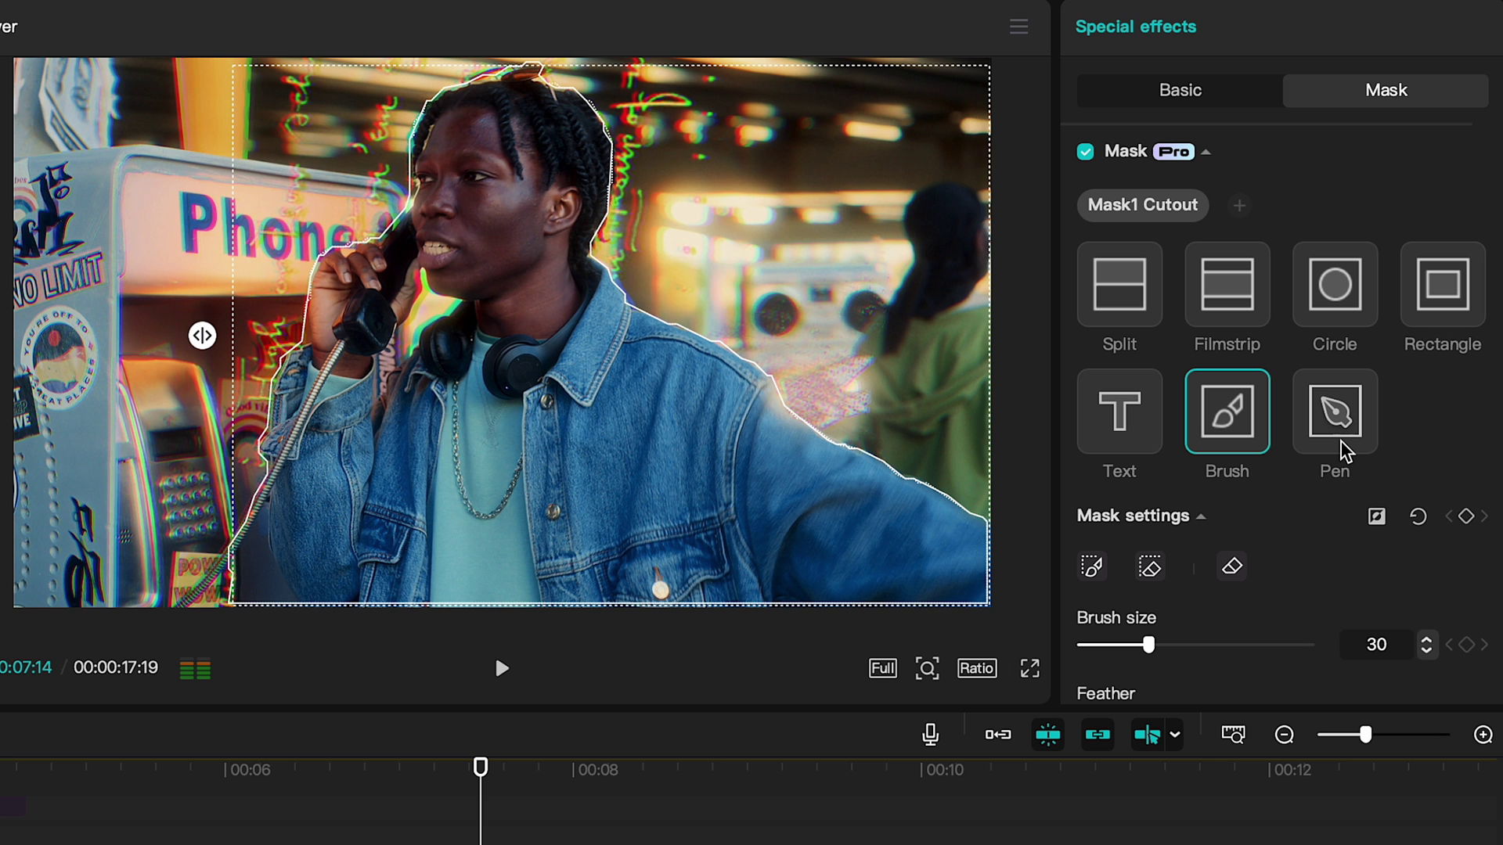
Replace the effect's mask with a tracked Brush cutout of the man on the phone, using brush size 30.
left_click(1206, 194)
left_click(1140, 205)
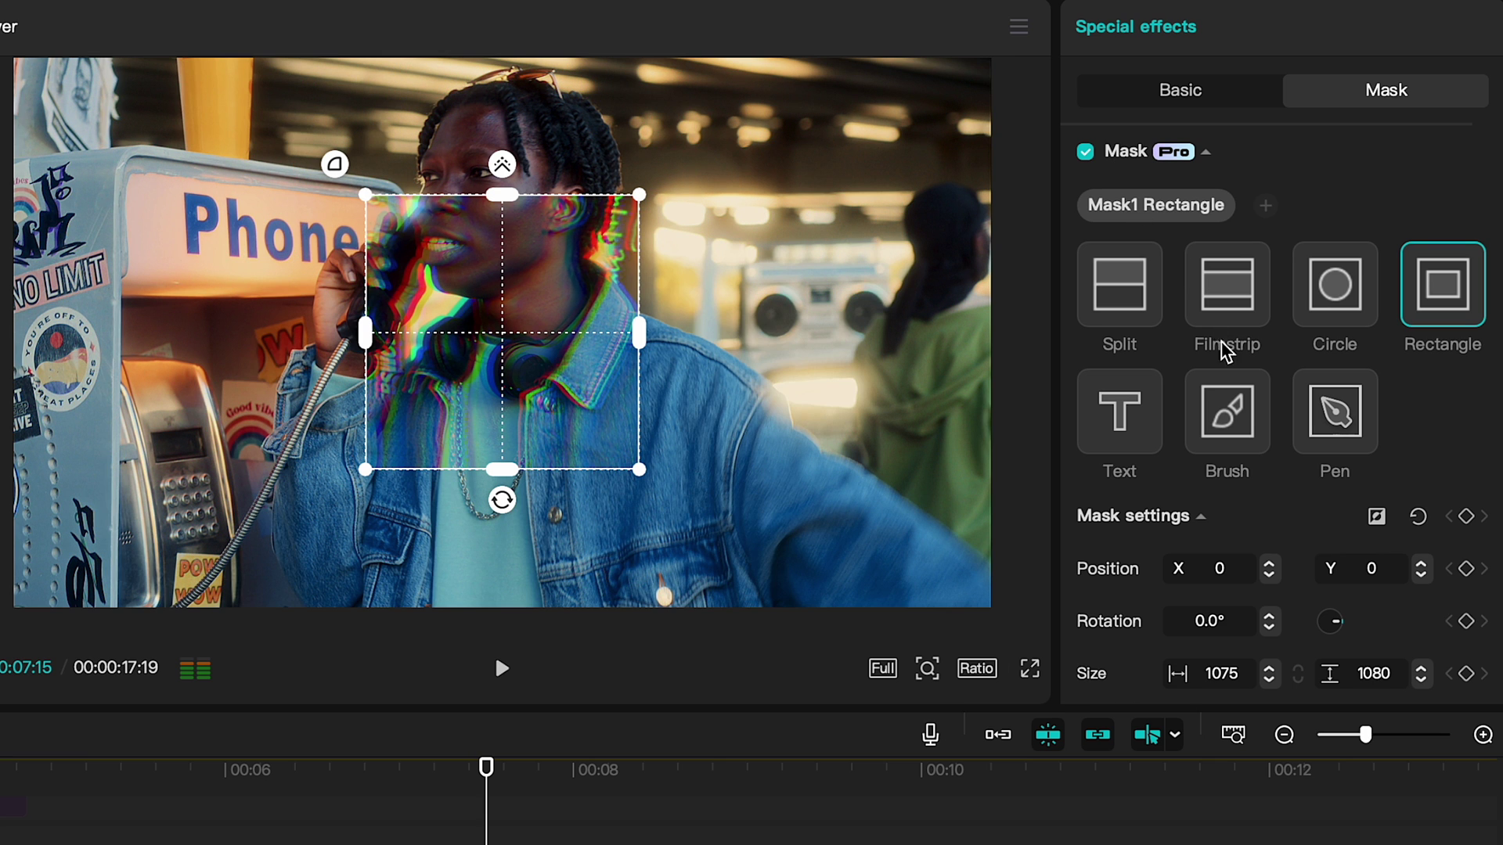
left_click(1227, 411)
mouse_move(468, 160)
left_mouse_down()
mouse_move(488, 201)
mouse_move(464, 387)
mouse_move(367, 459)
mouse_move(371, 568)
mouse_move(555, 587)
mouse_move(692, 565)
mouse_move(650, 415)
mouse_move(535, 265)
mouse_move(504, 162)
mouse_move(473, 158)
left_mouse_up()
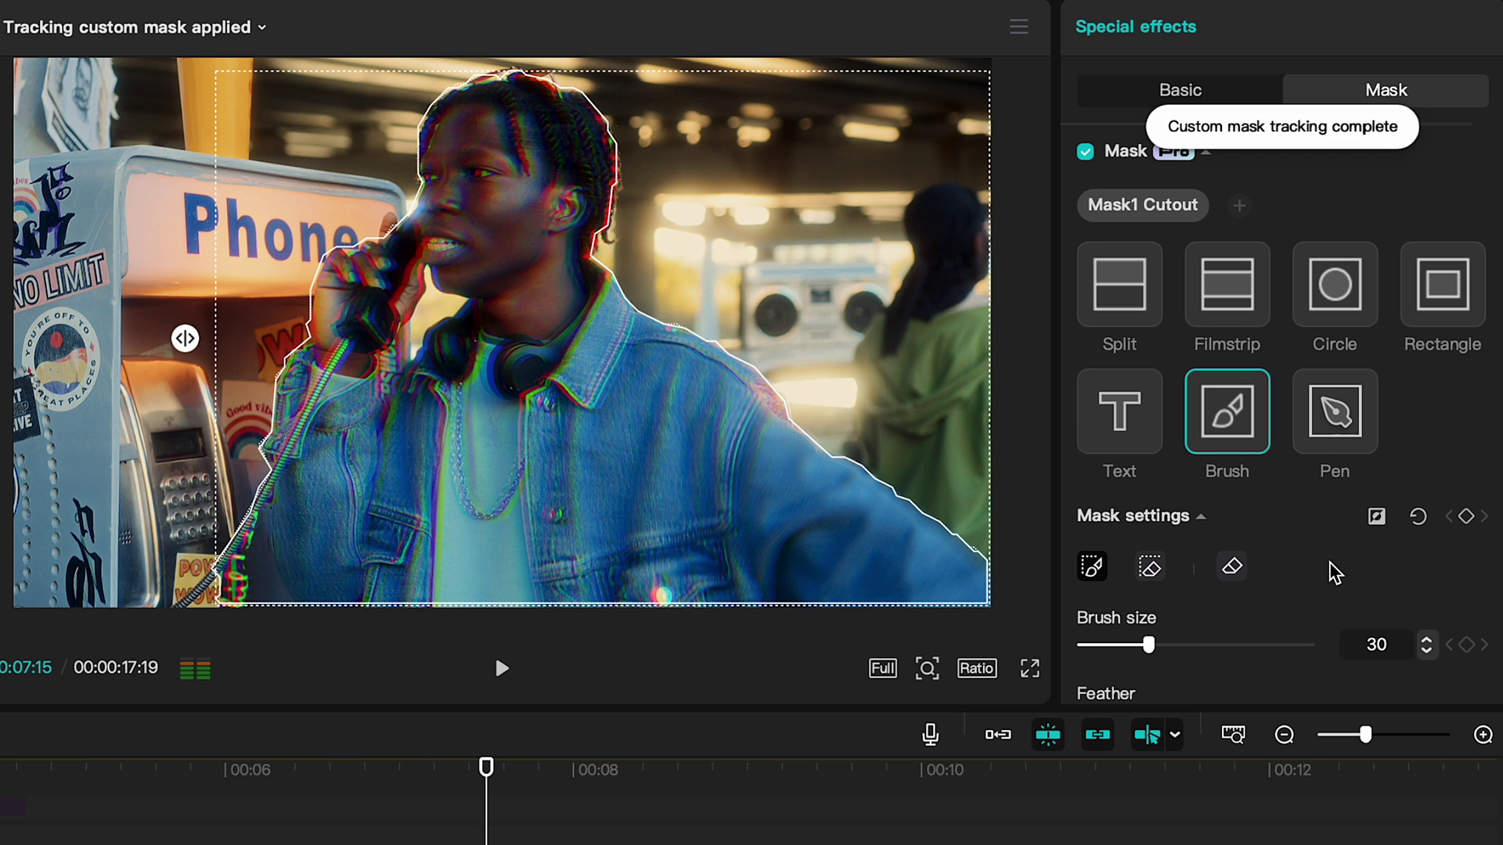
scroll(1334, 574, "down", 2)
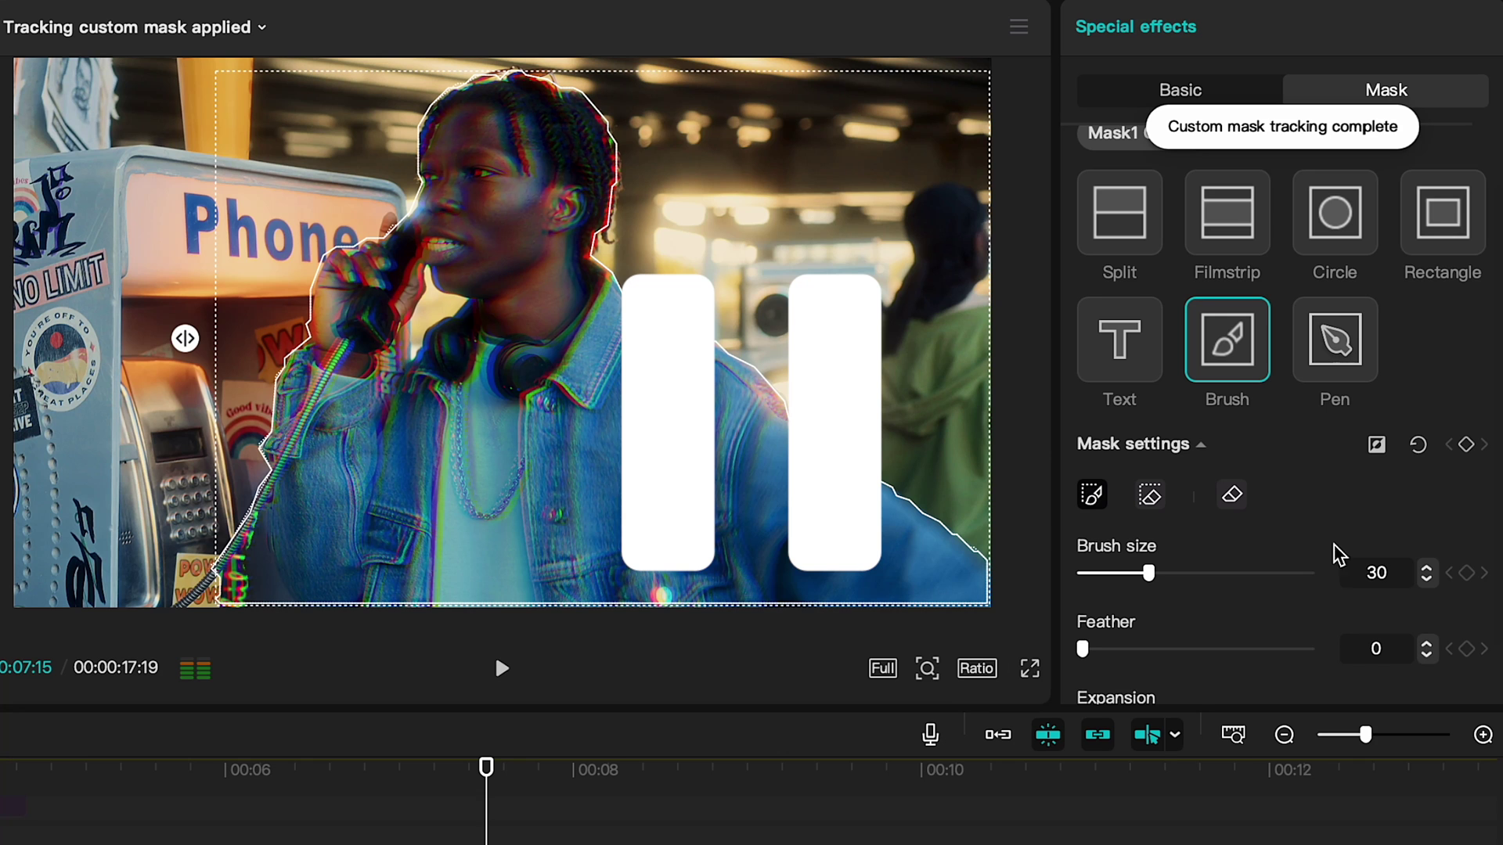
Reverse the Brush cutout mask so the Freestyle Graffiti effect covers the background behind the man on the phone.
left_click(1377, 450)
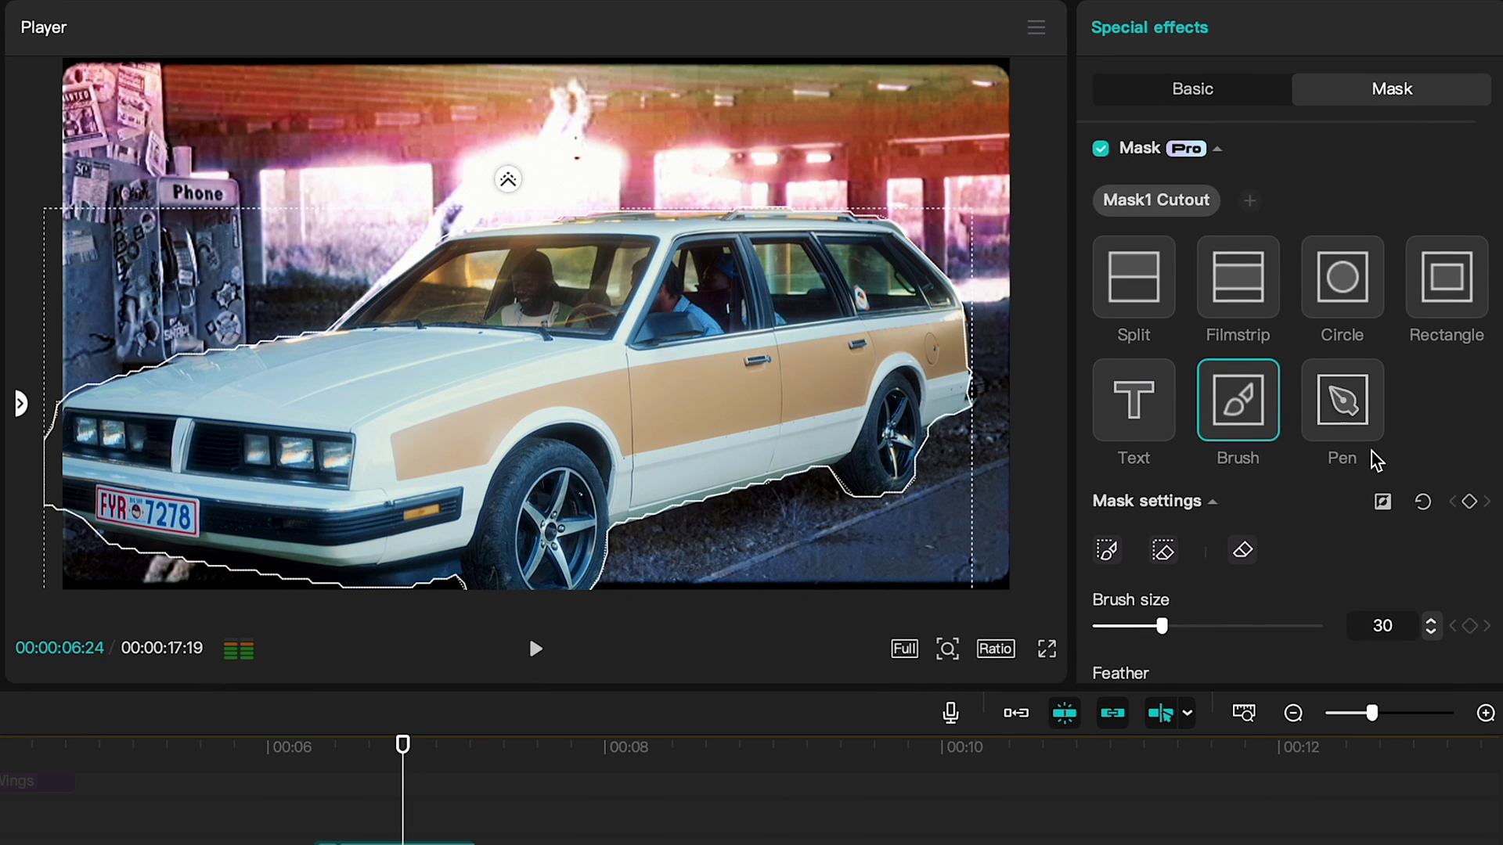
Compare the station wagon clip's effect with its cutout mask reversed and not reversed.
scroll(1376, 461, "down", 2)
scroll(1376, 452, "up", 1)
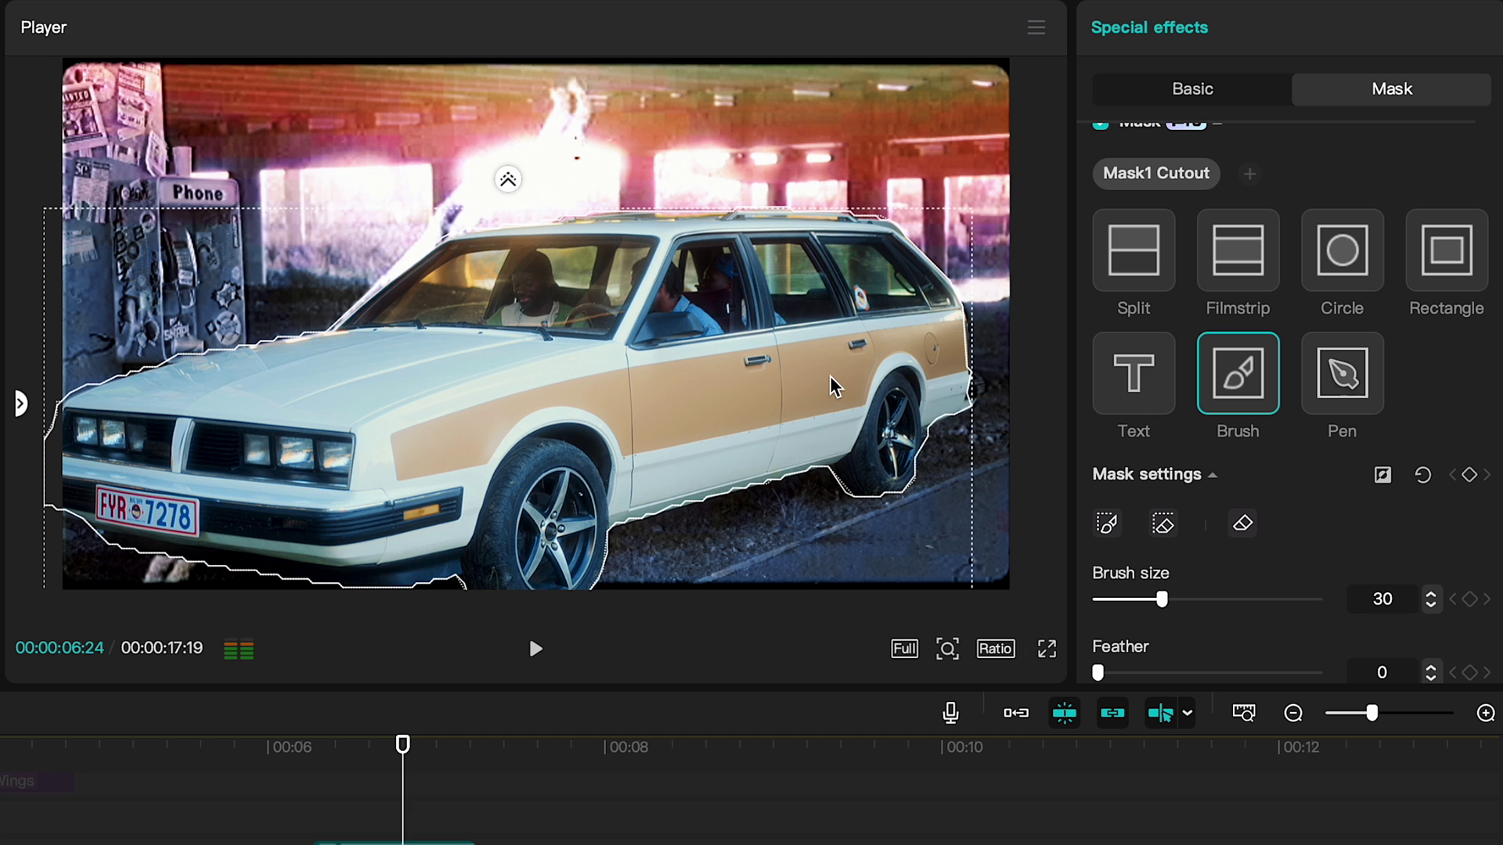
scroll(1281, 496, "up", 1)
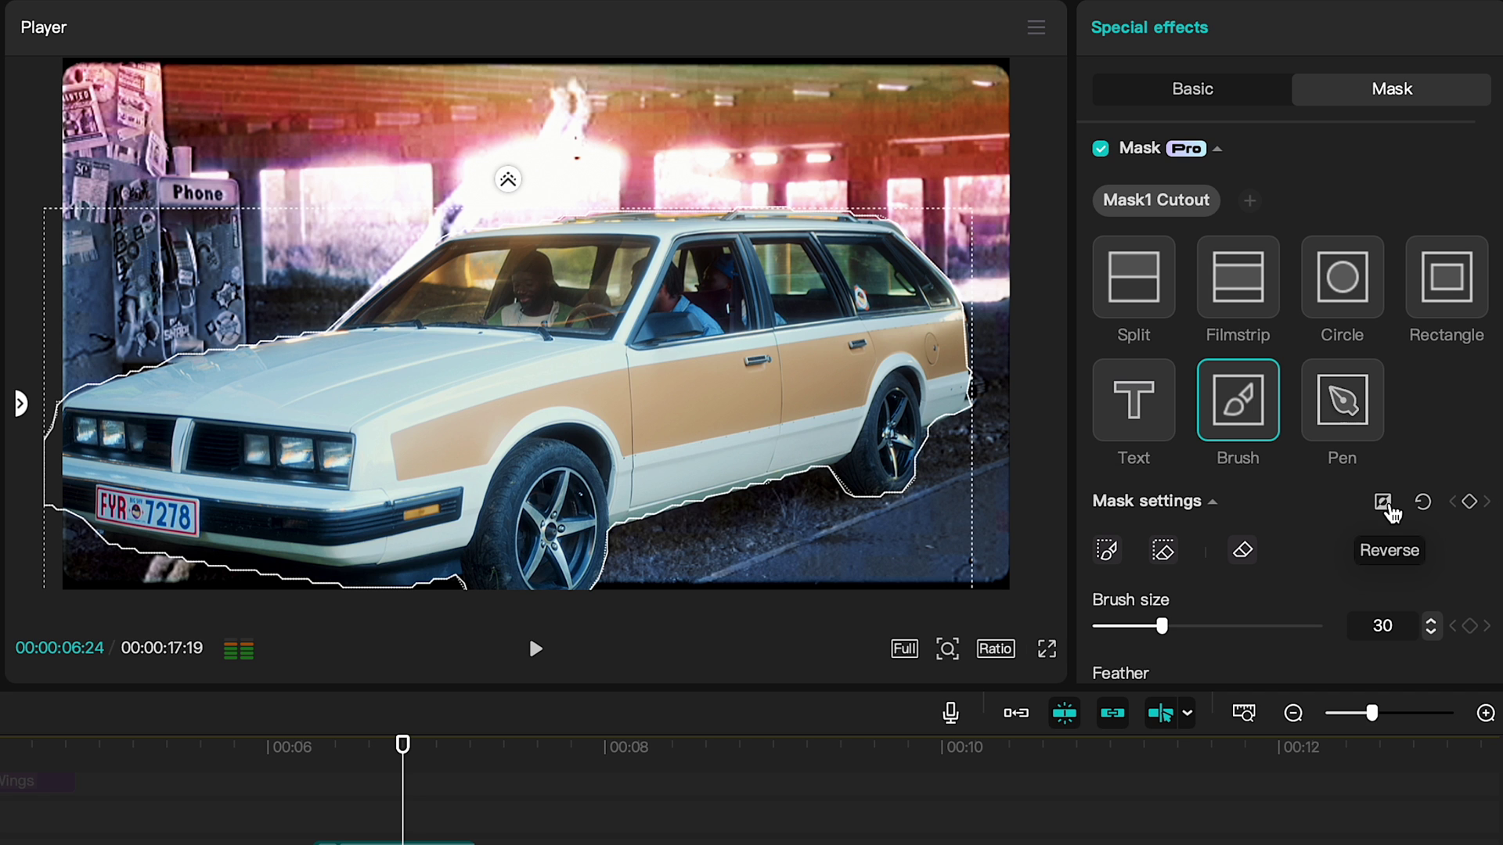
left_click(1384, 504)
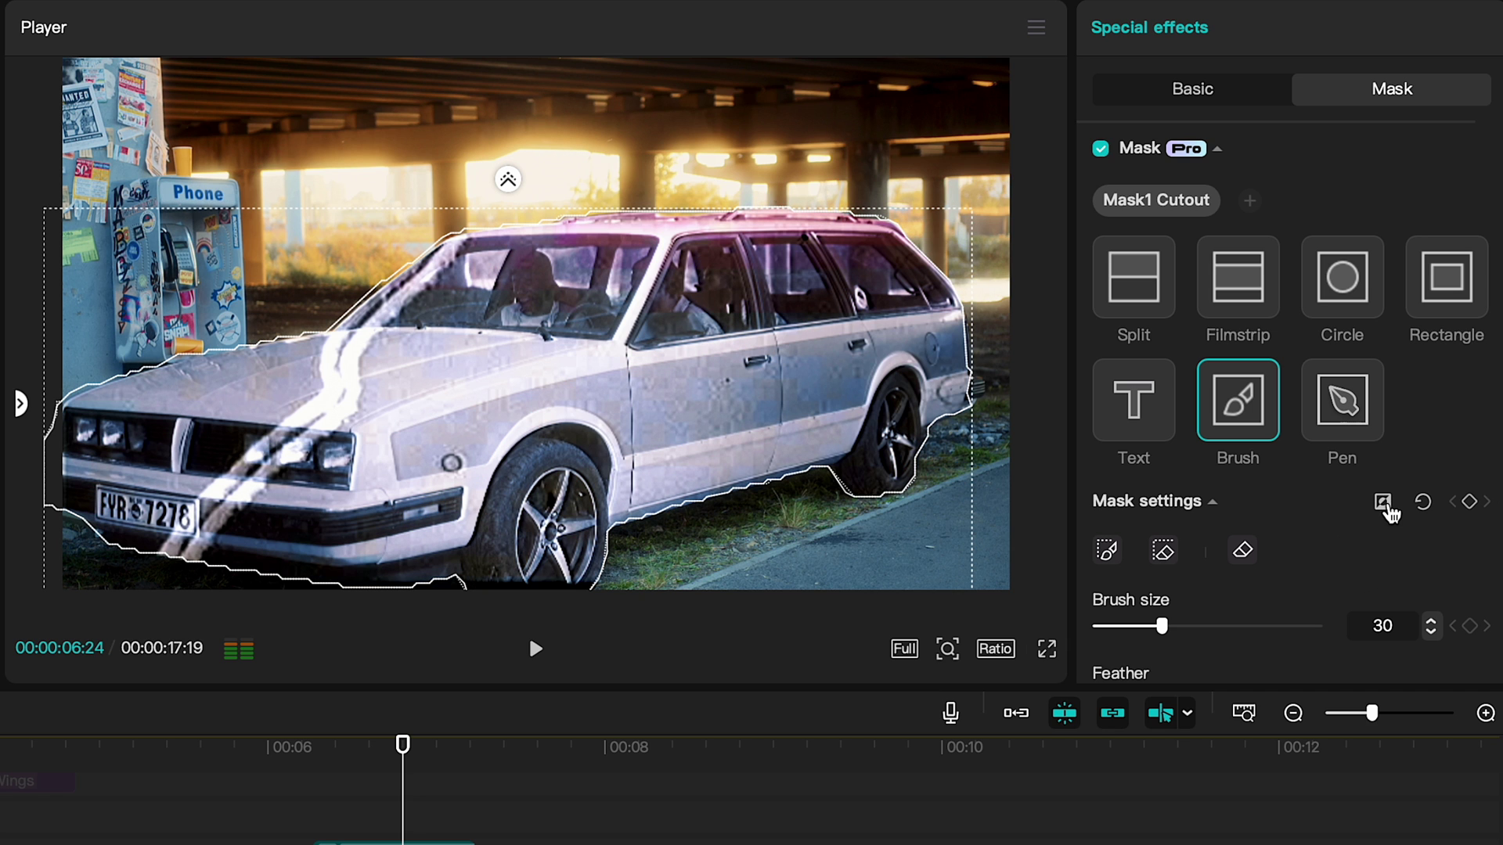
left_click(1384, 504)
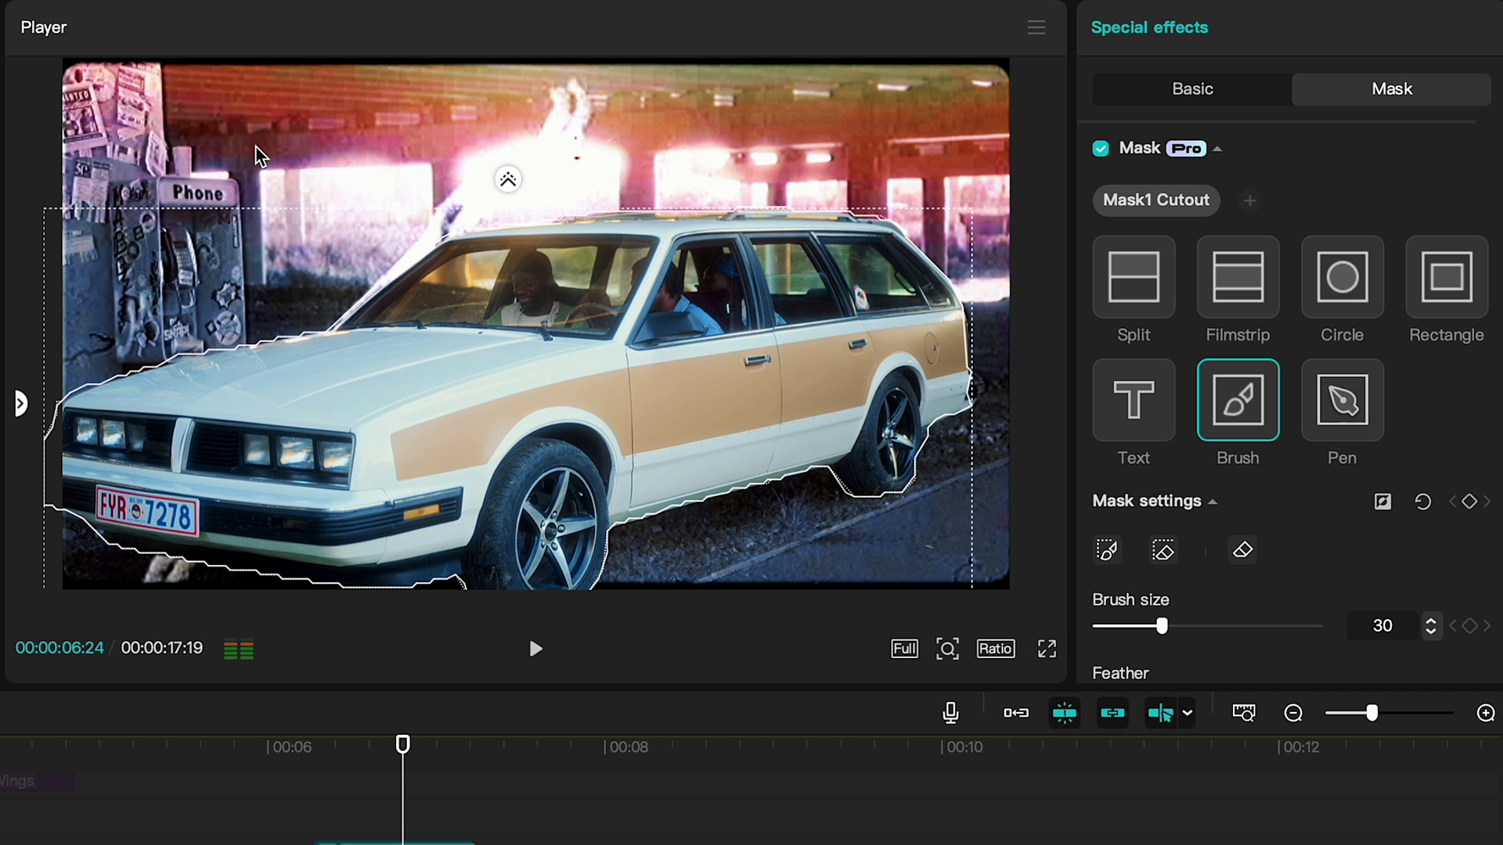
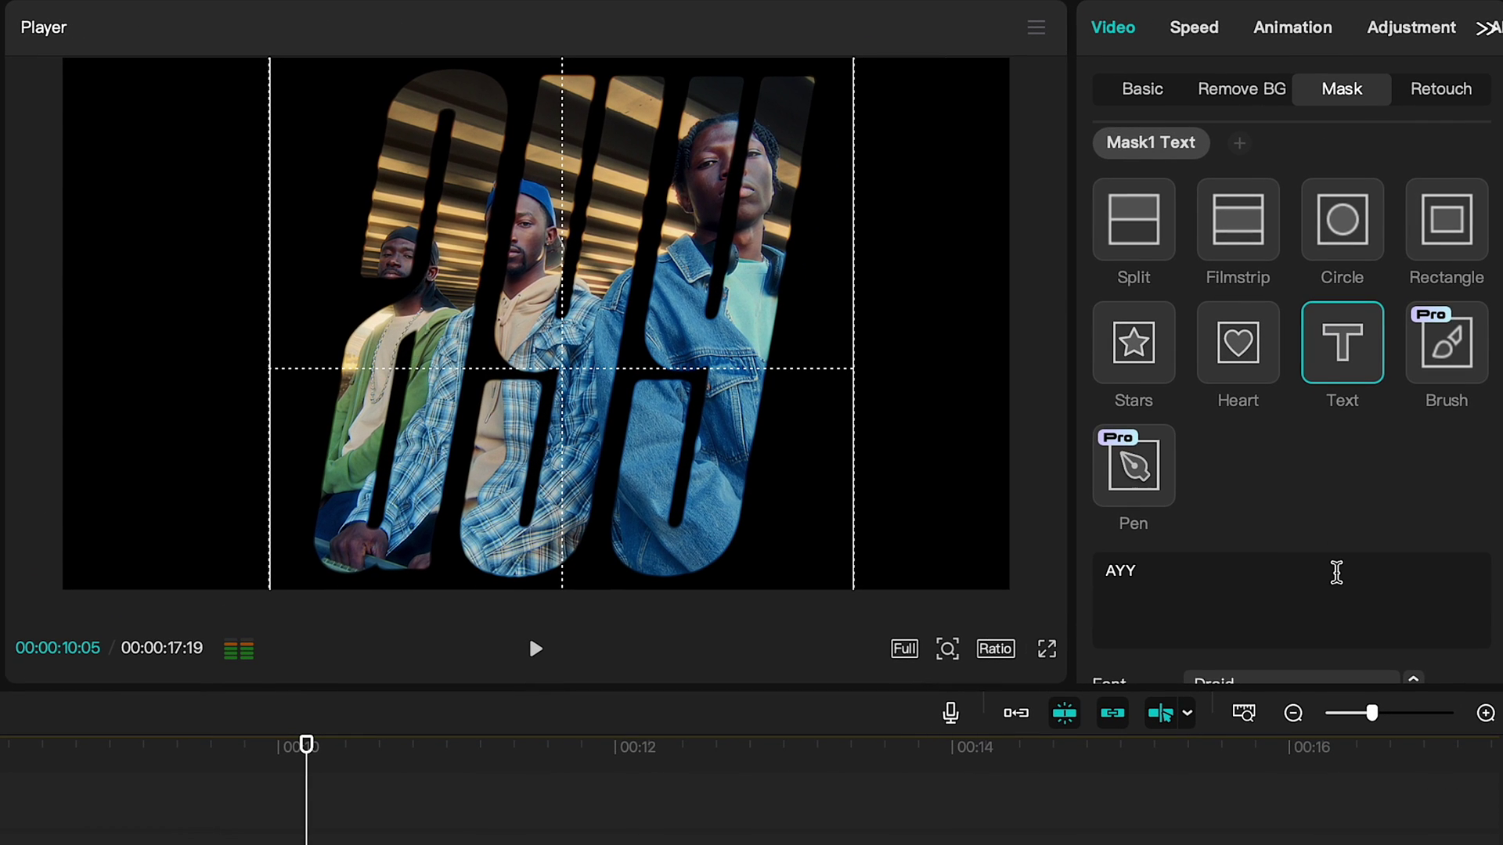
Review the font, size, spacing and mask settings of the AYY text mask at 00:00:10:05.
scroll(1216, 454, "down", 2)
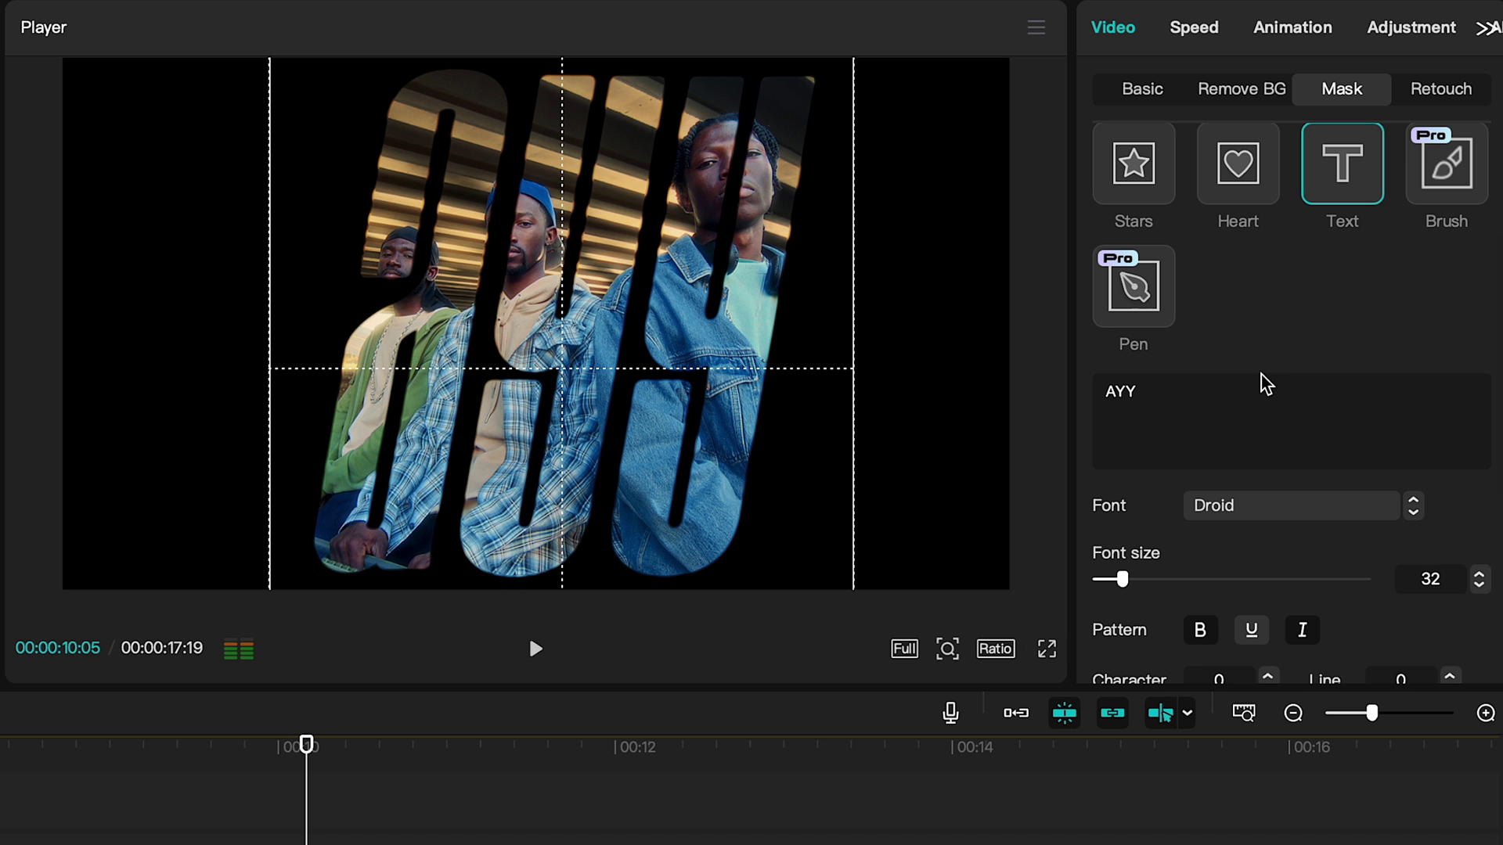
scroll(1145, 511, "down", 2)
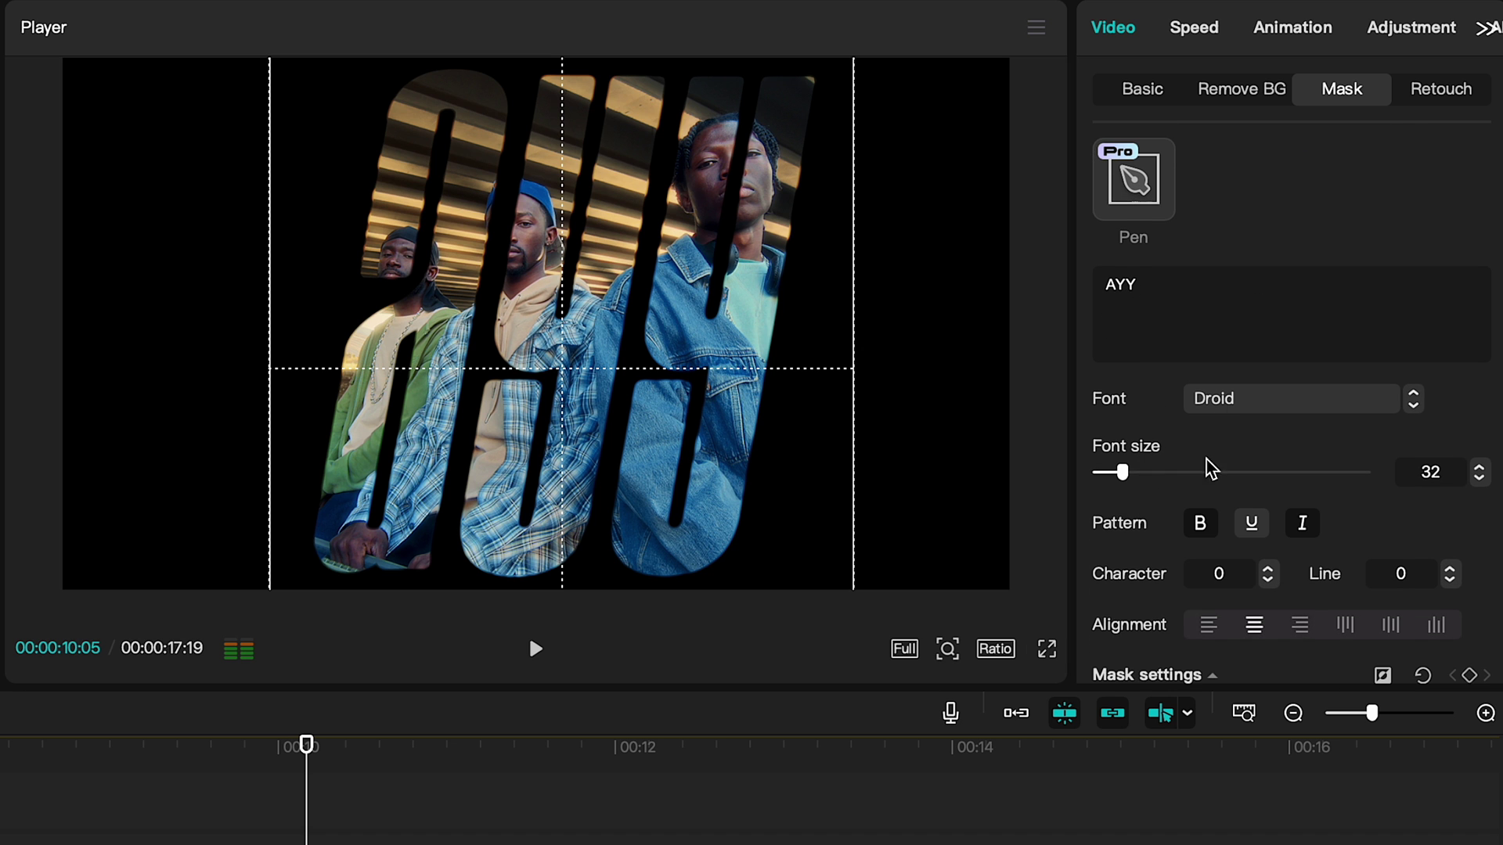
scroll(1226, 438, "down", 5)
left_click_drag(1098, 634, 1299, 630)
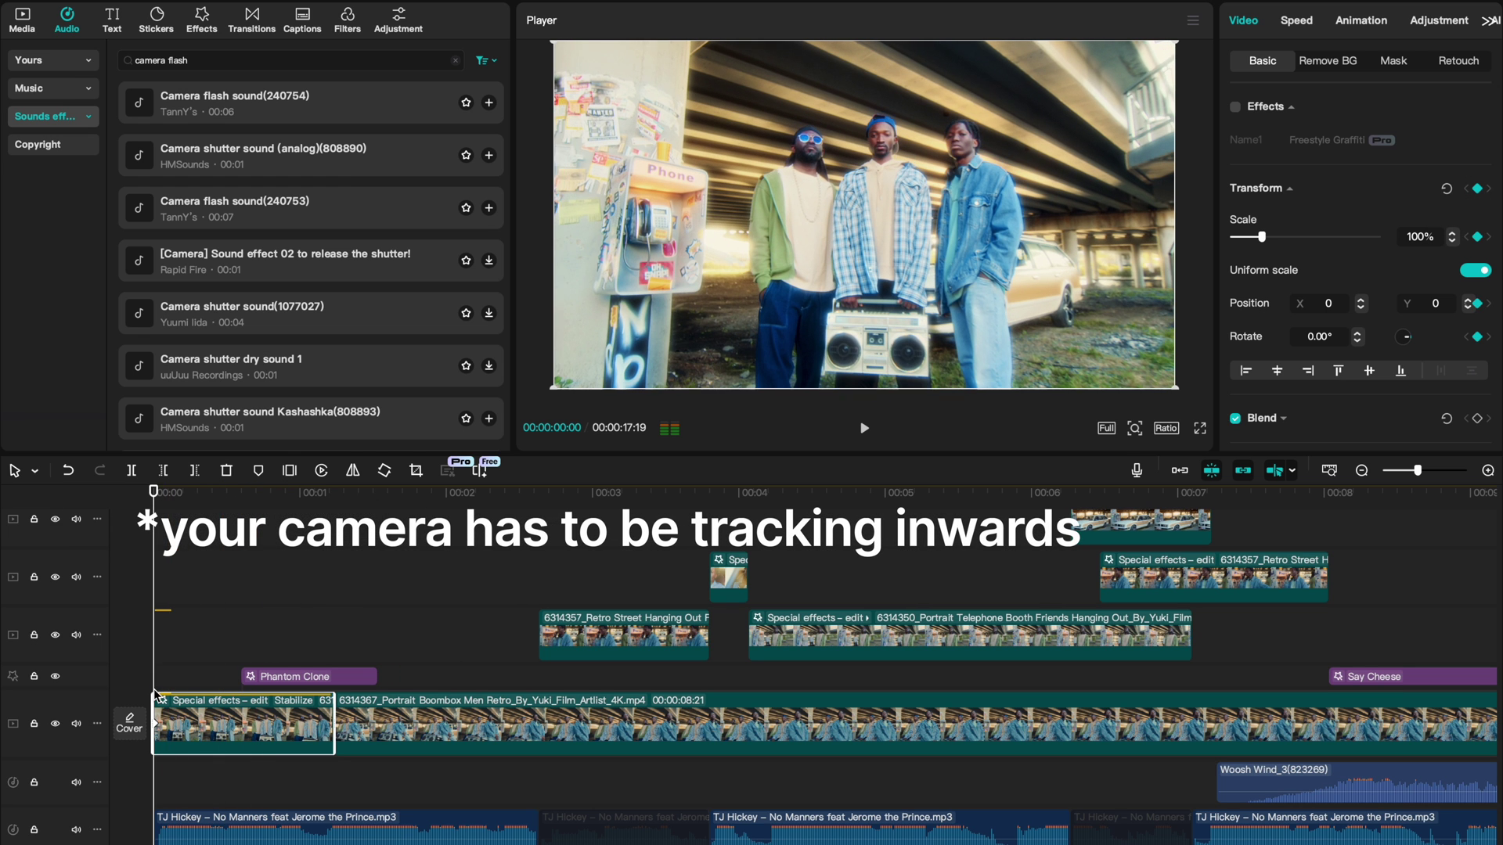
Add a transform keyframe at 00:00:01:05 of the opening clip with a larger scale and shifted position, and scrub through the zoom.
left_click(311, 498)
left_click_drag(310, 498, 324, 498)
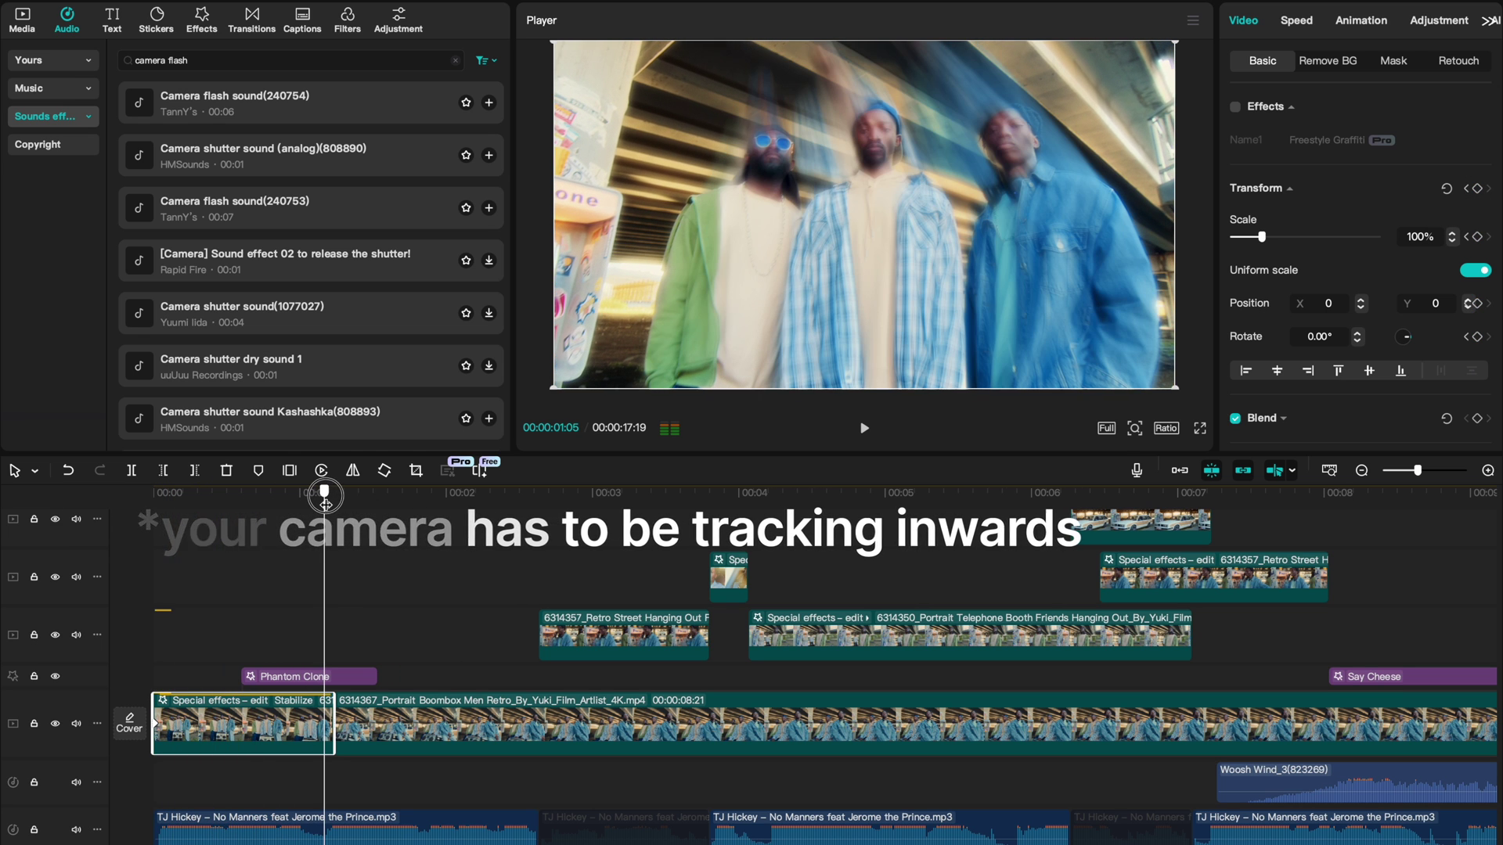
left_click(1478, 189)
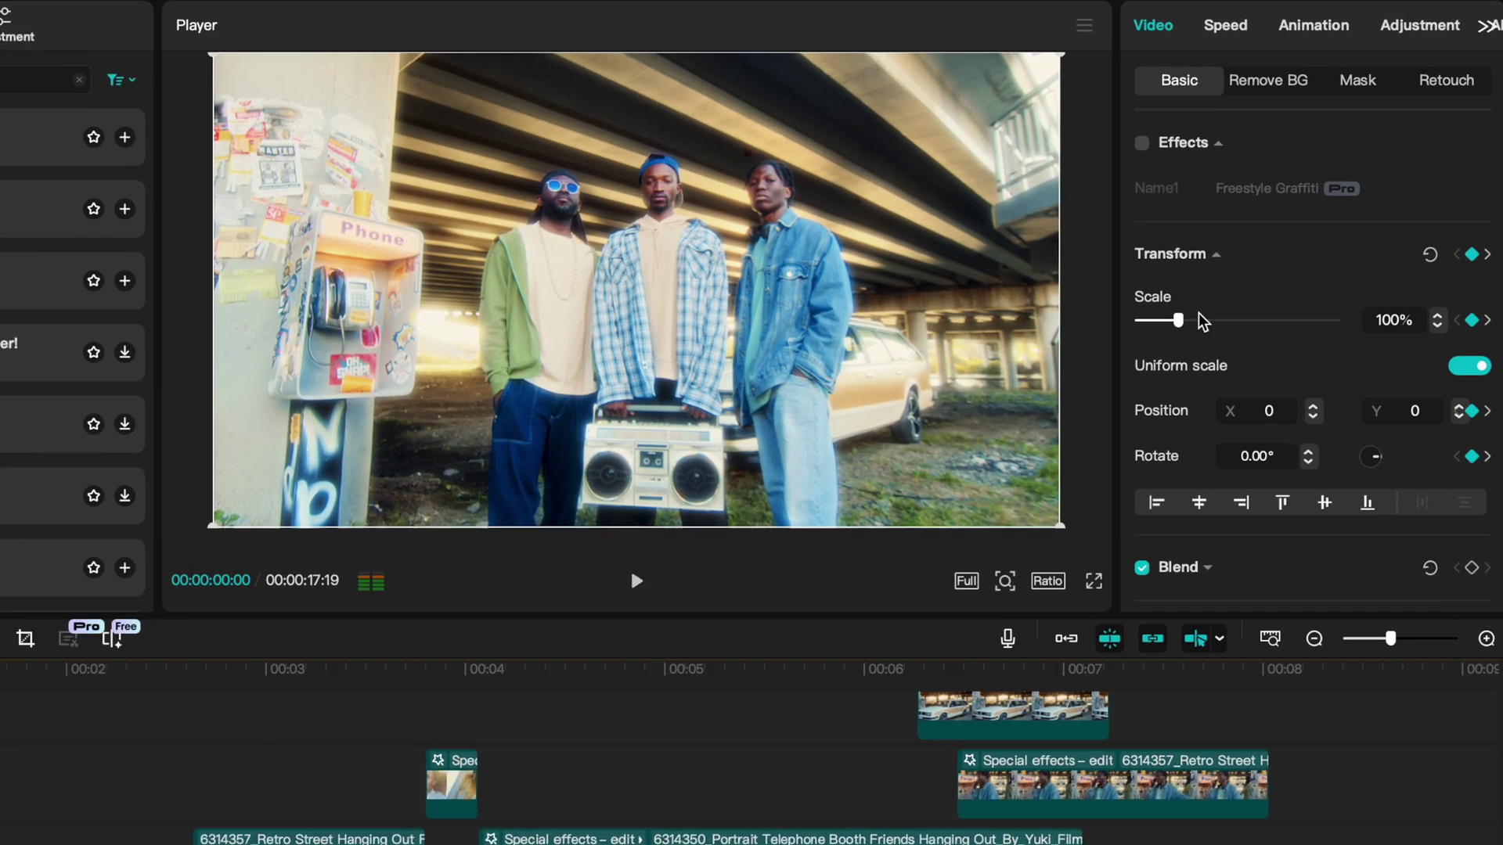
left_click_drag(1262, 237, 1288, 238)
left_click_drag(1181, 359, 1187, 358)
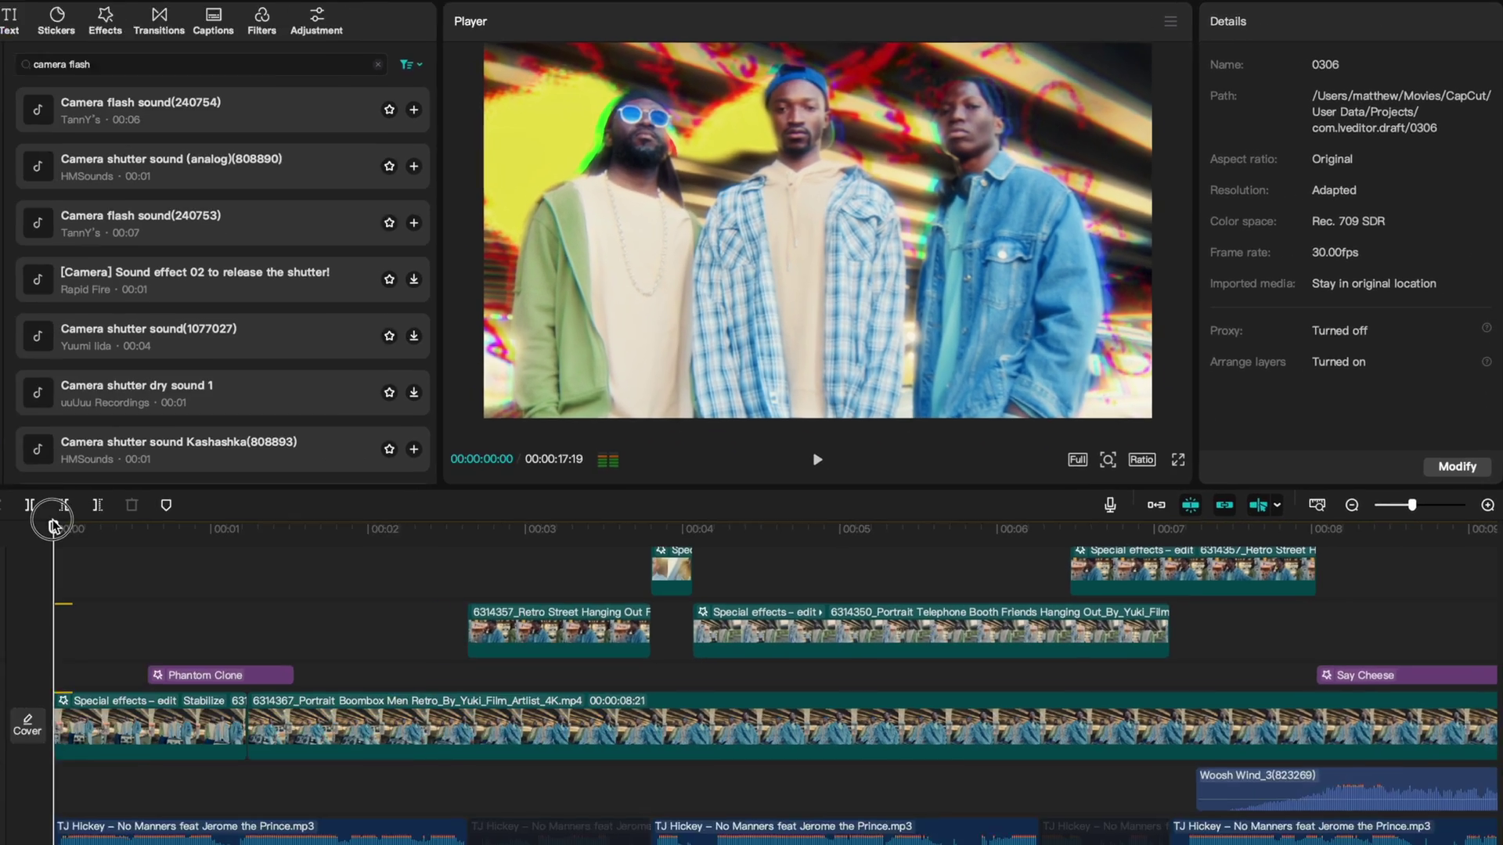
left_click(163, 492)
left_click_drag(164, 493, 255, 491)
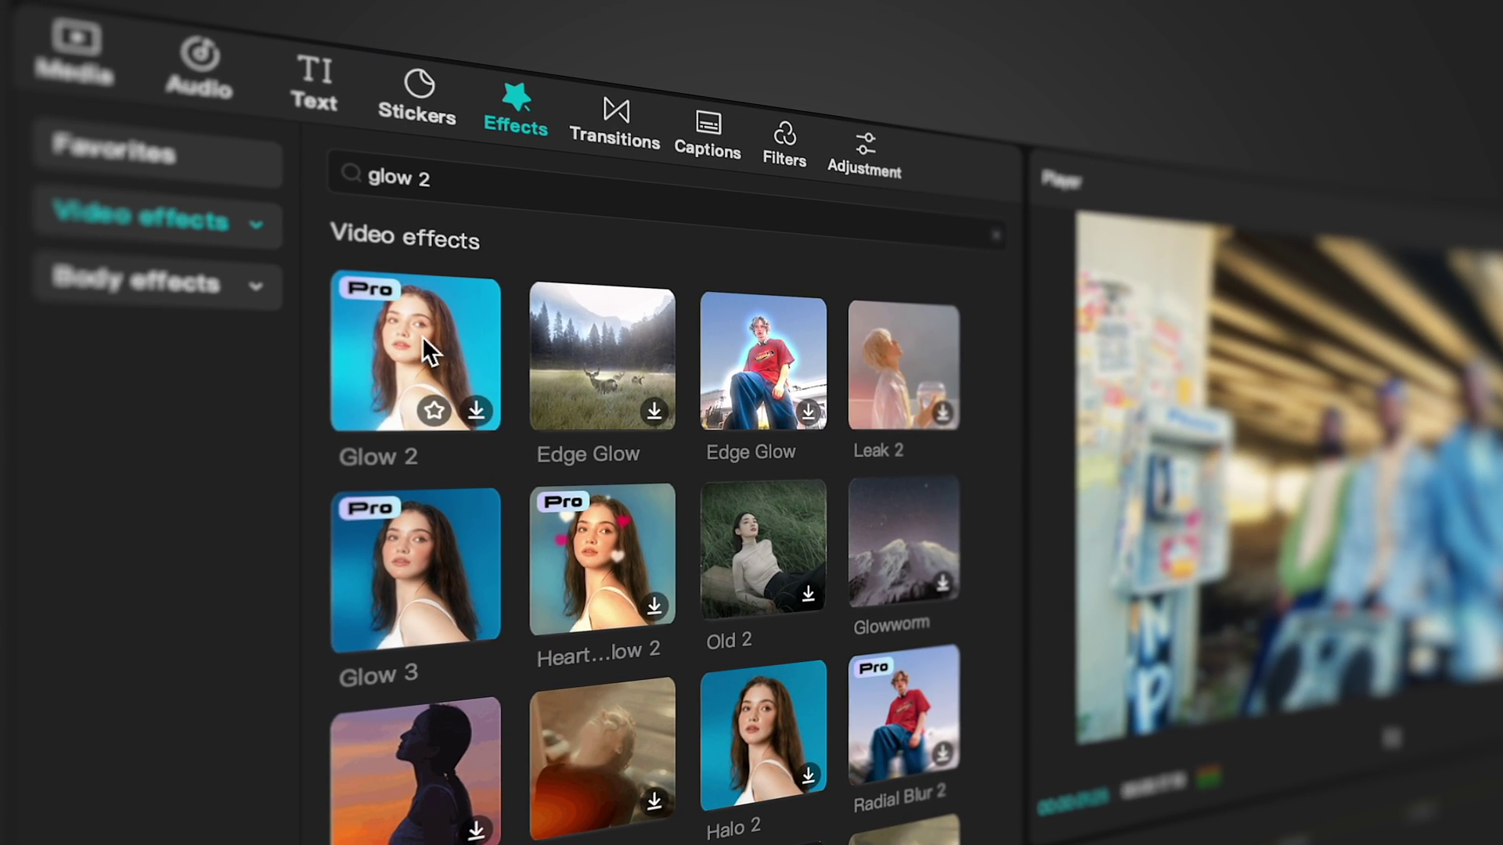
Add the Glow 2 video effect over about the first four seconds and compare the shot with it disabled and enabled.
left_click_drag(448, 370, 379, 580)
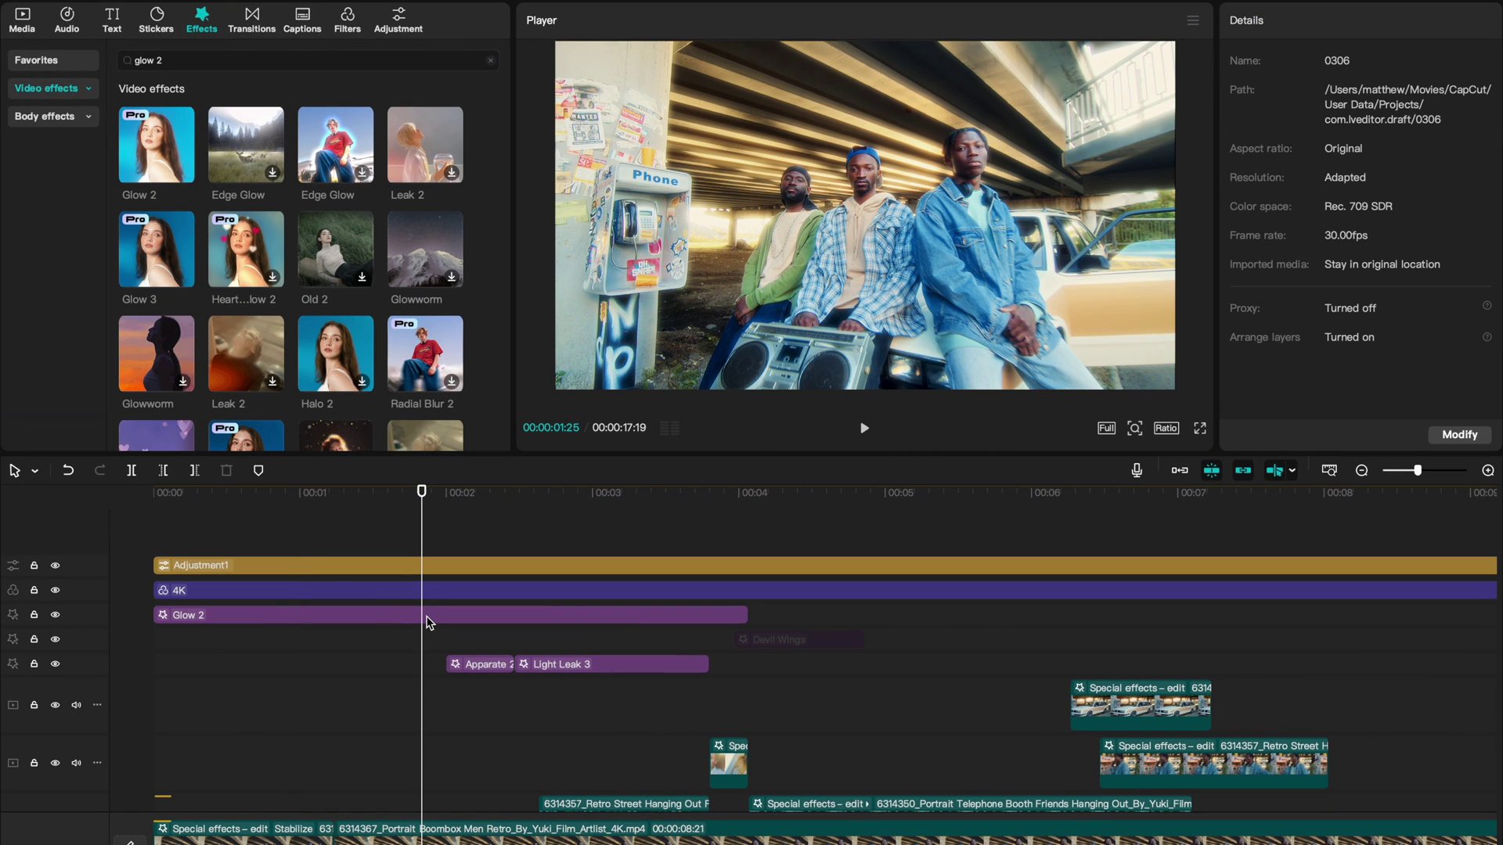
left_click(429, 622)
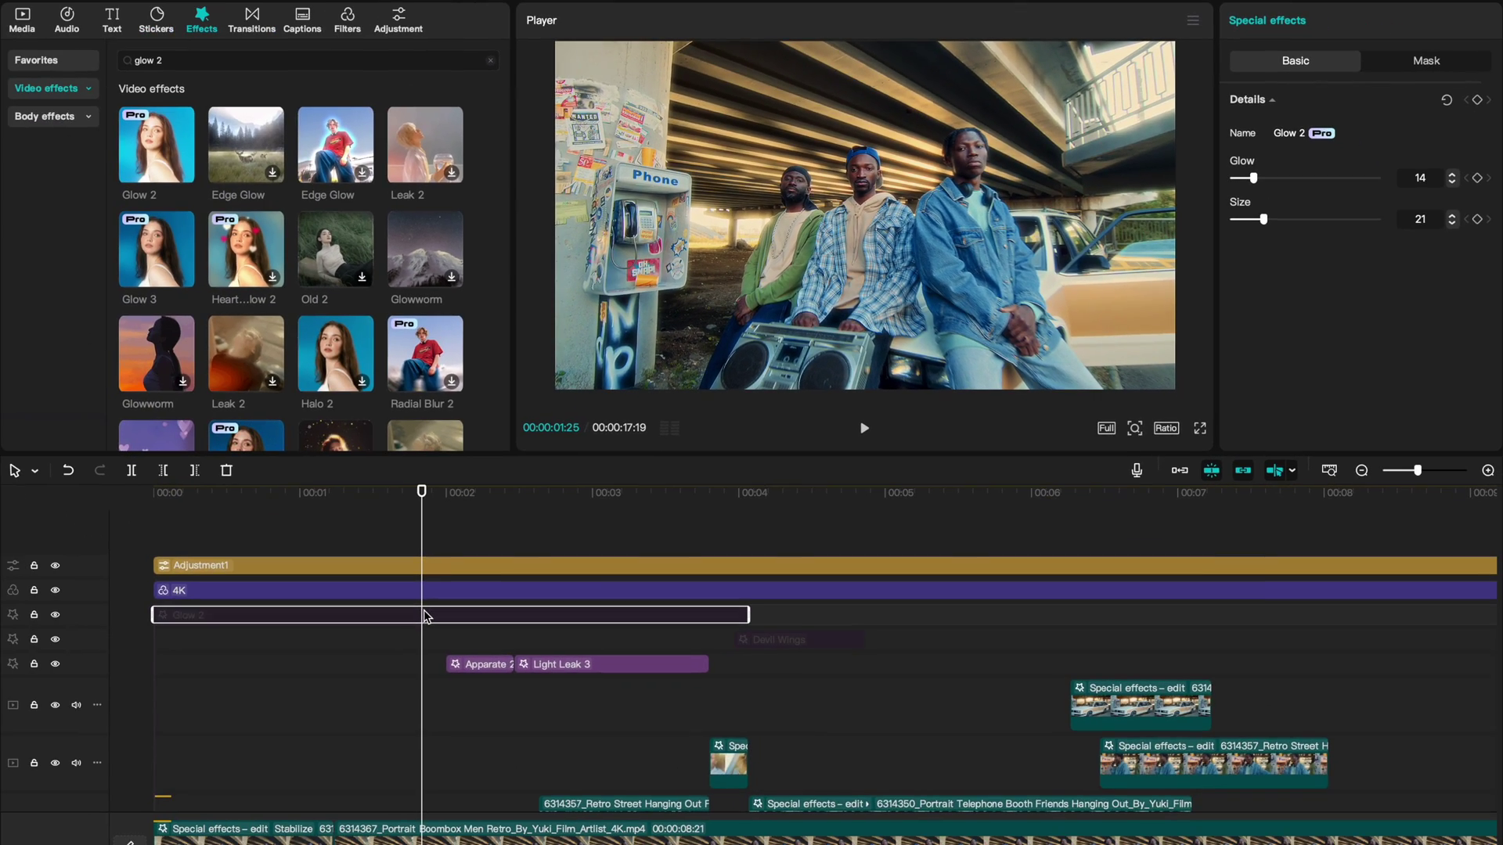
key("v")
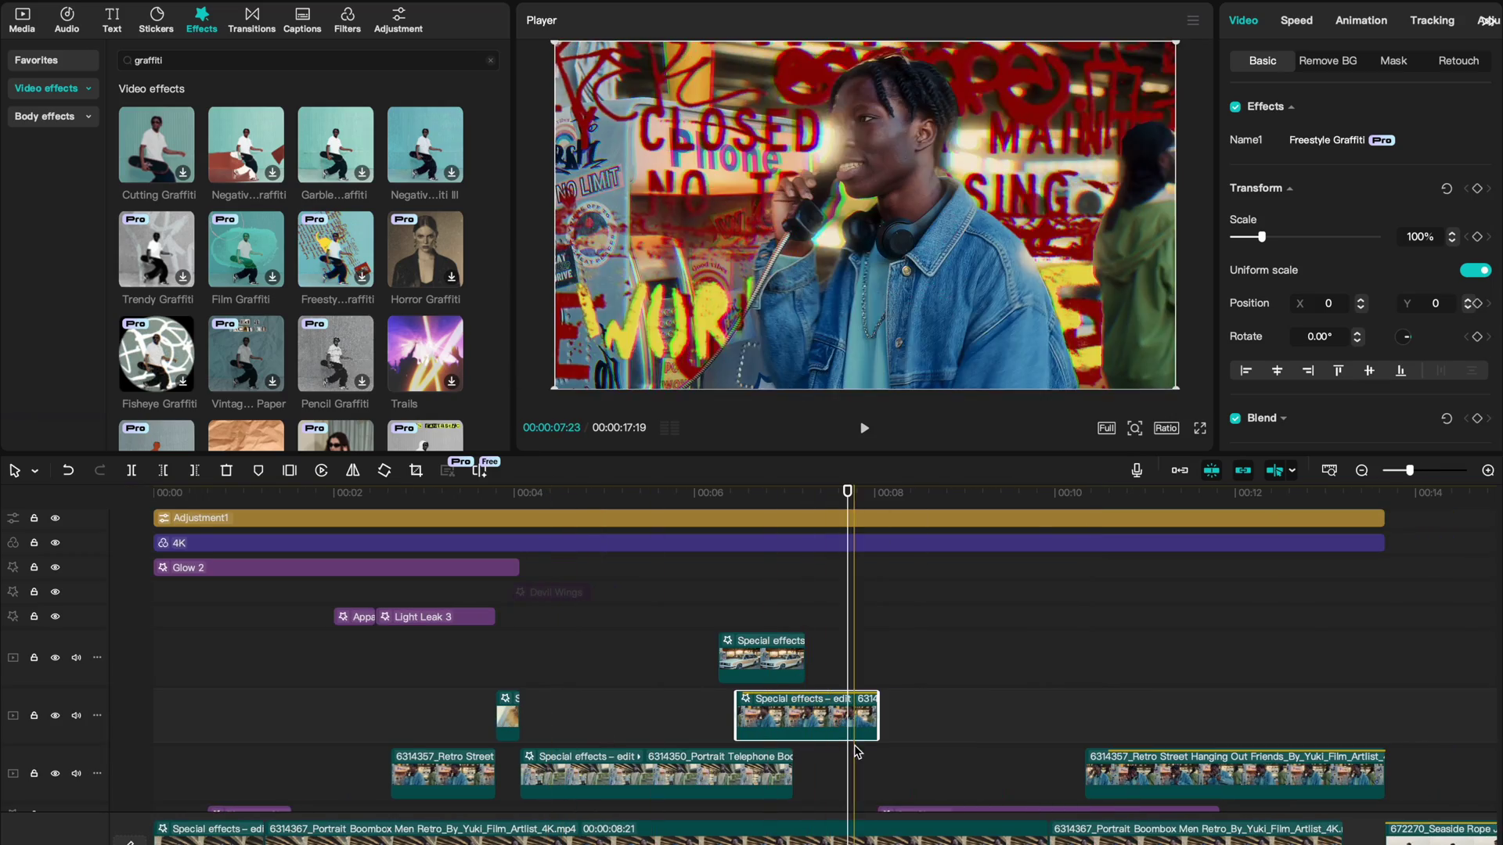
Open the mask settings of the Freestyle Graffiti effect on the phone-call clip at 00:00:07:19.
left_click_drag(857, 752, 849, 752)
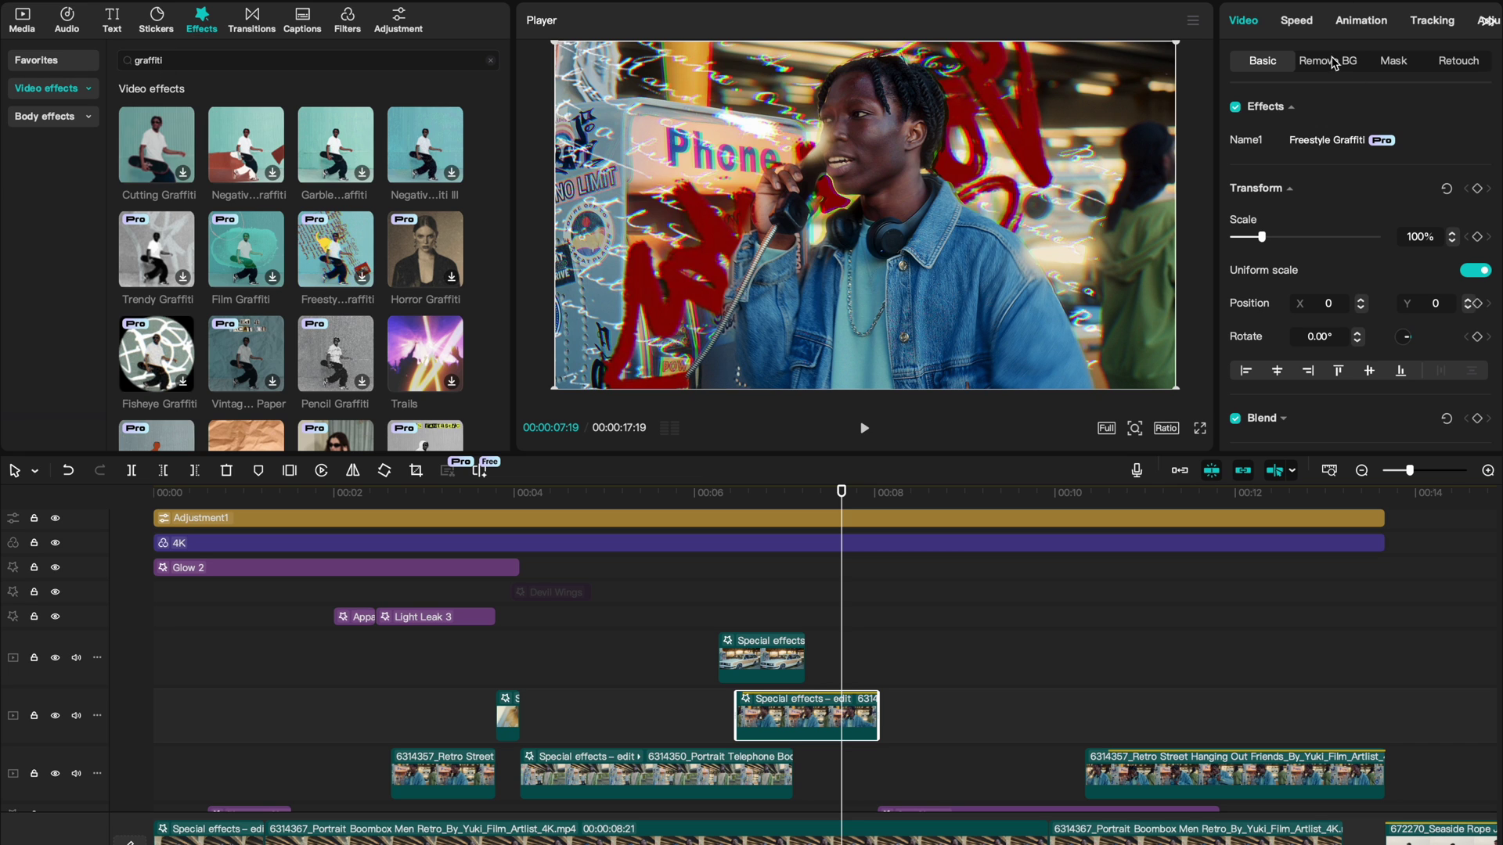
left_click(1413, 144)
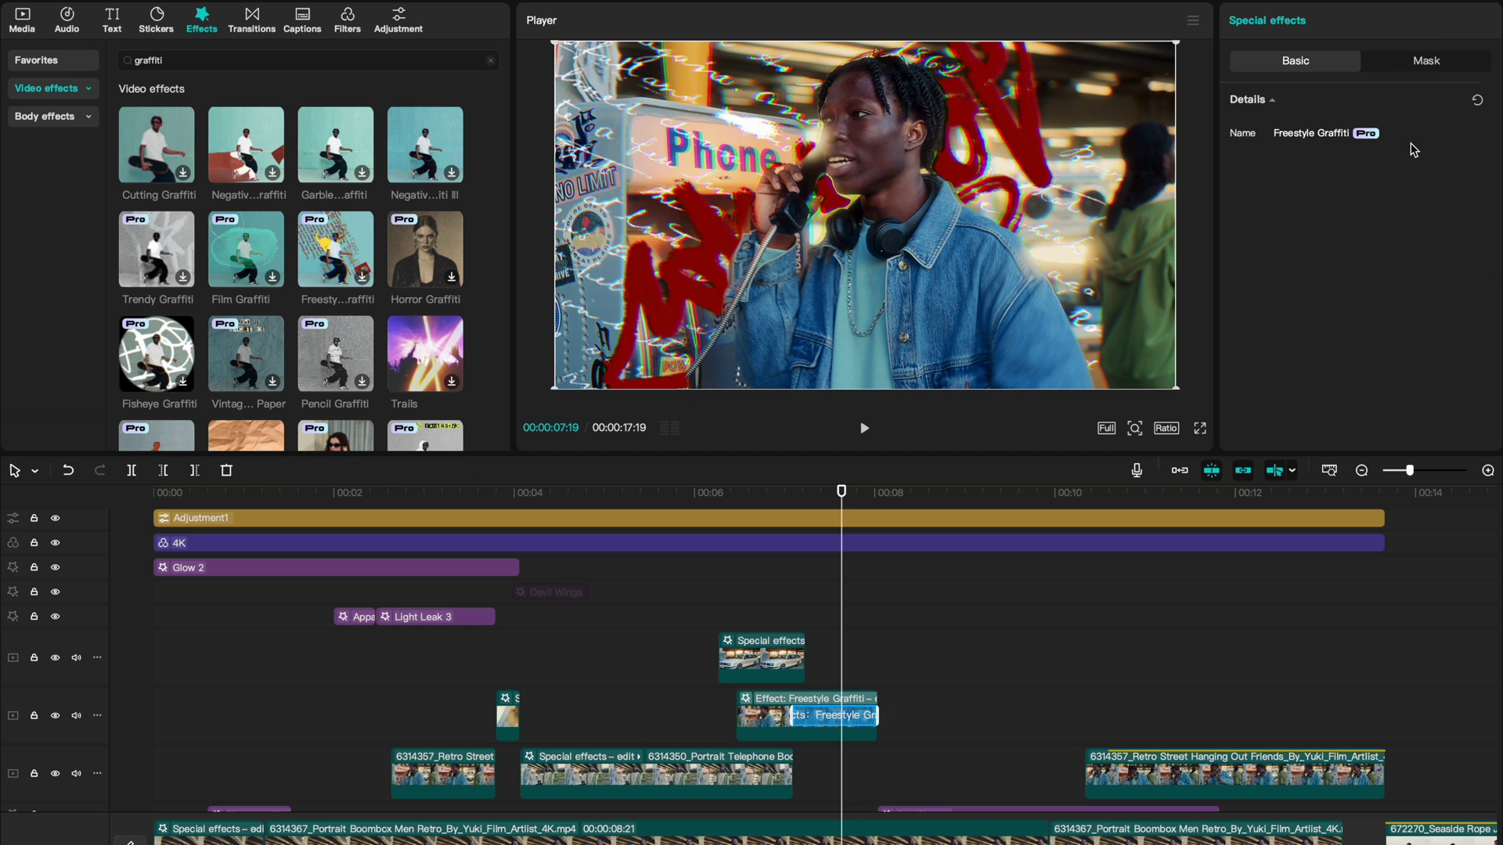
left_click(1426, 63)
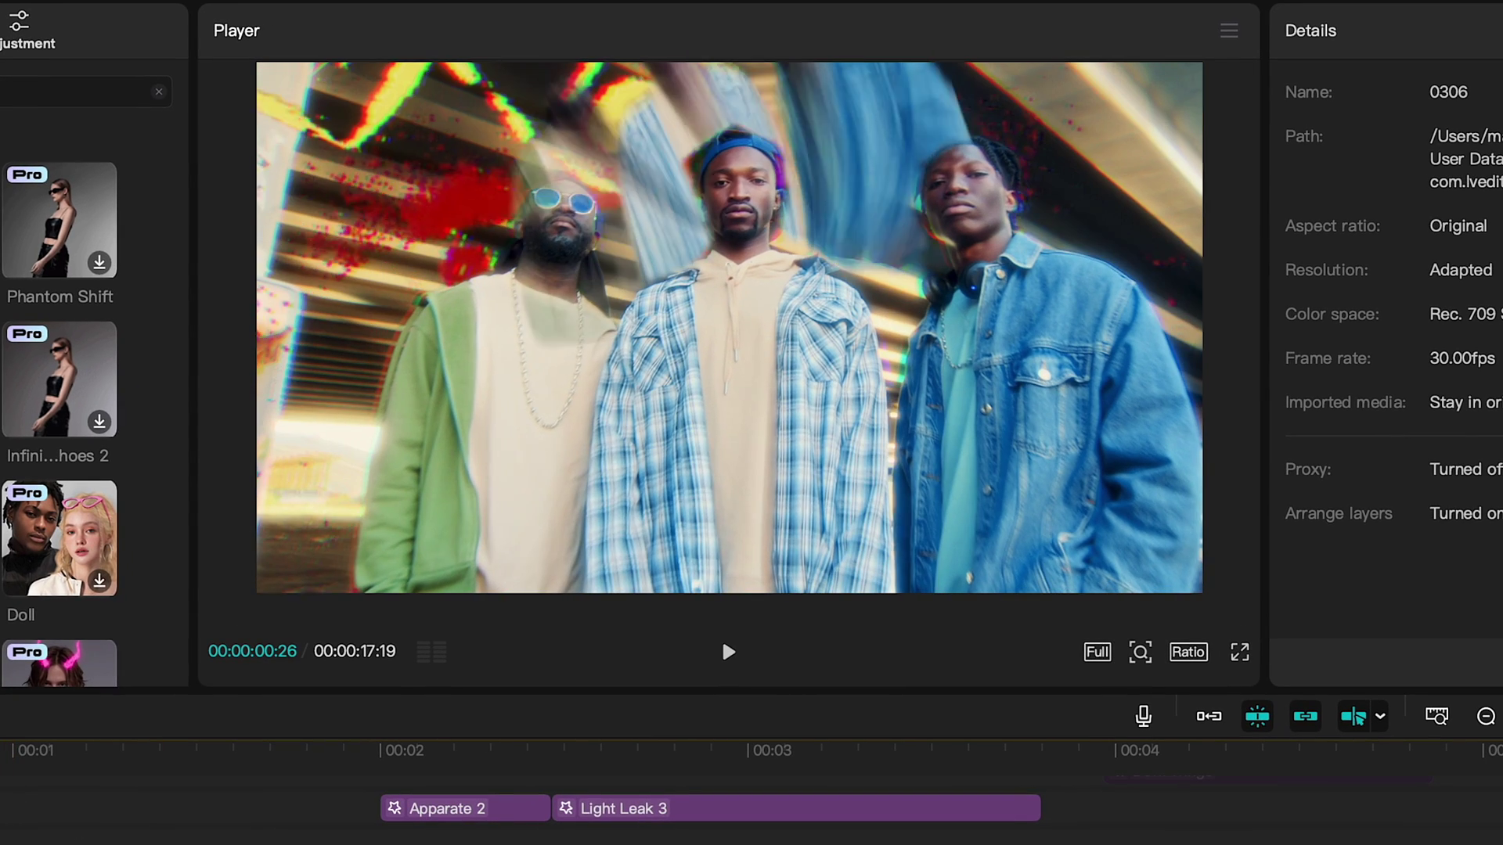
Examine the Phantom Clone effect frame by frame around the cut from the opening clip to the boombox clip.
left_click_drag(16, 755, 82, 784)
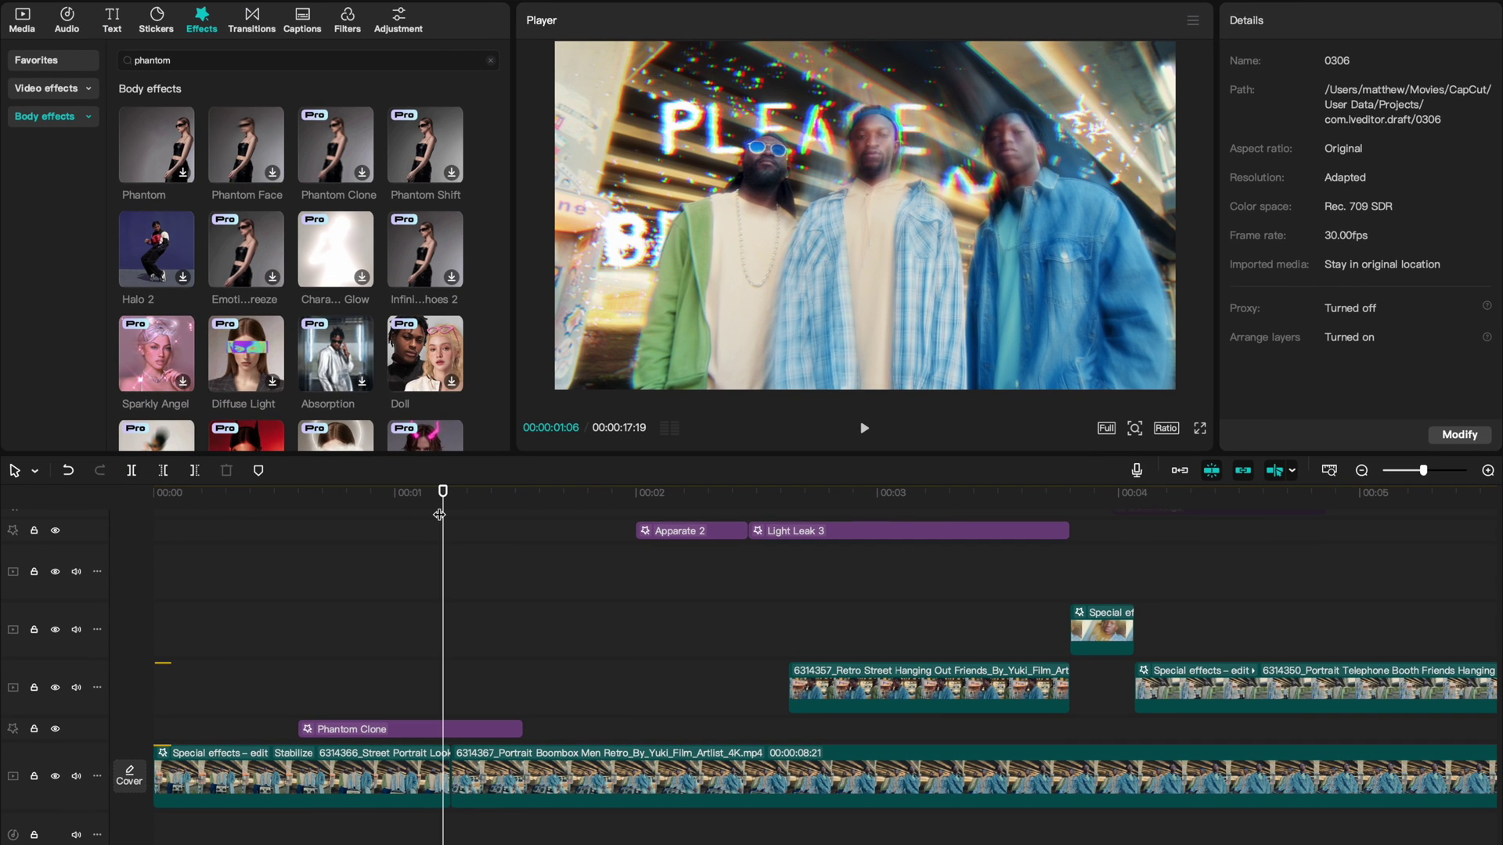
scroll(425, 798, "down", 1)
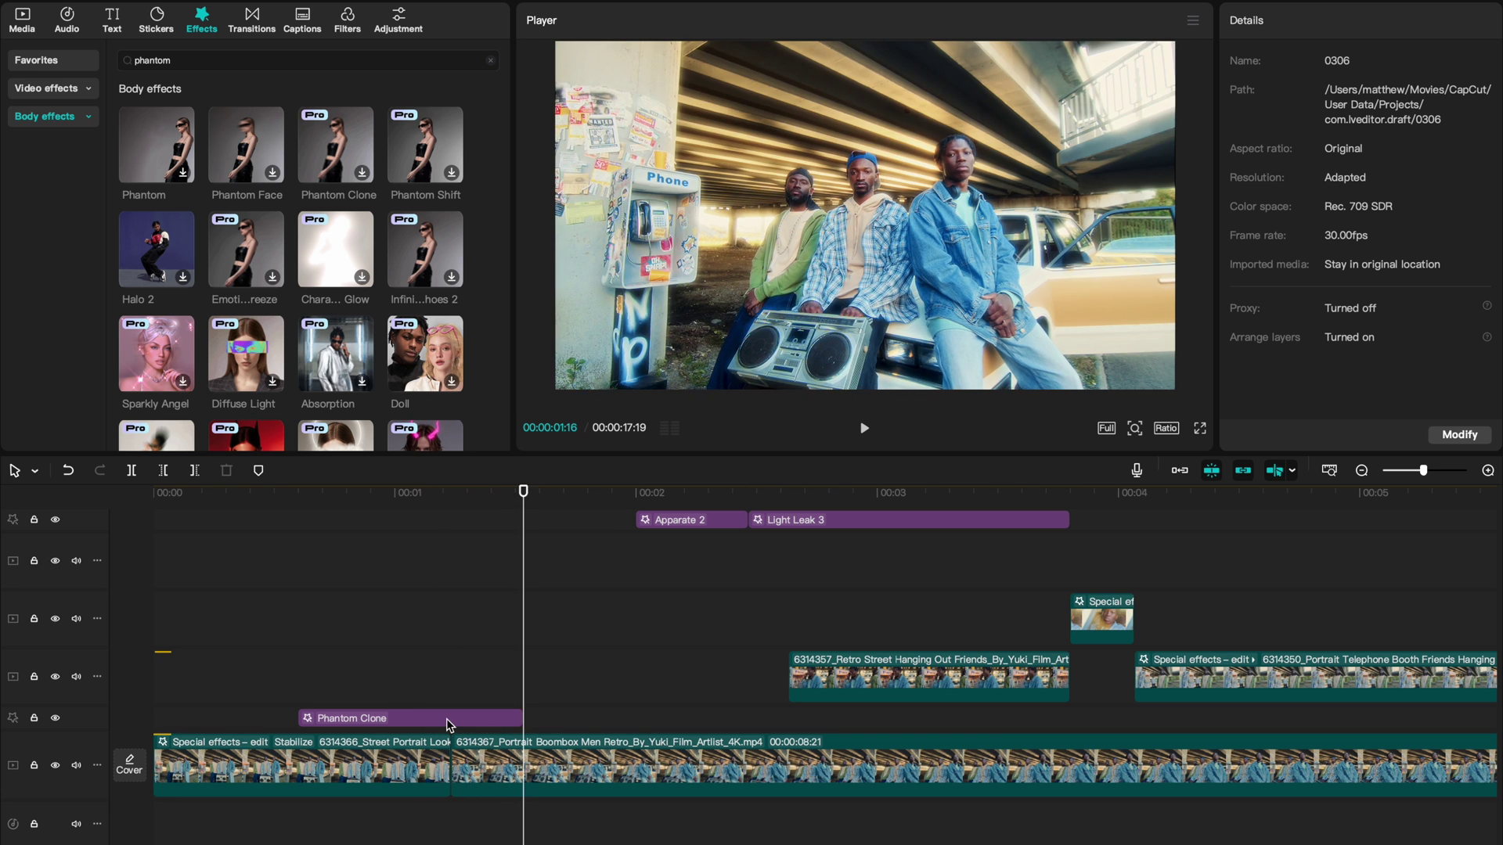
key("Left")
key("Left")
key("Left")
key("Left")
key("Left")
key("Left")
key("Left")
key("Left")
key("Left")
key("Left")
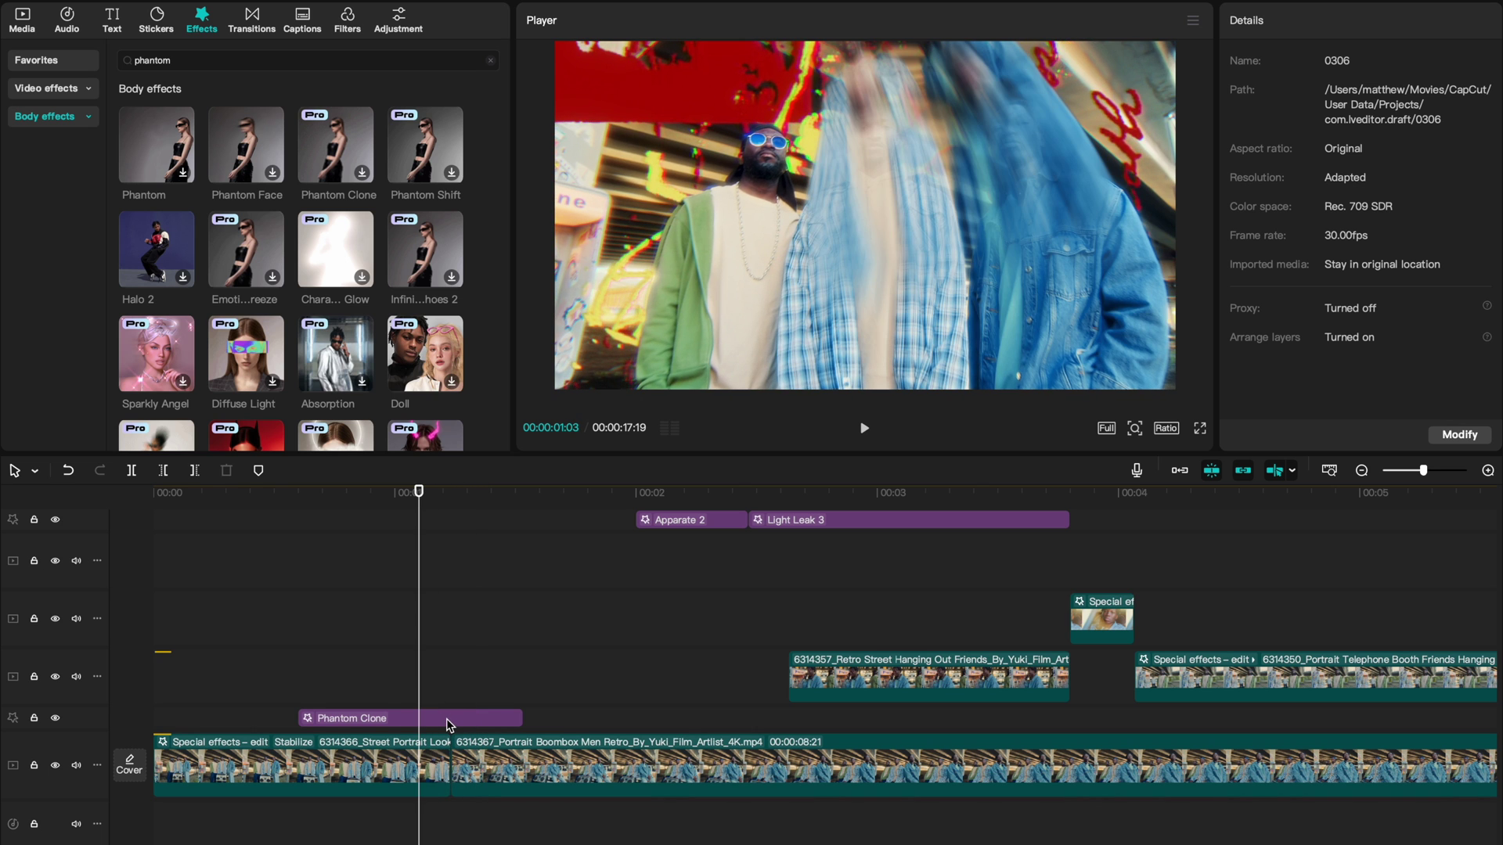
Play back the end of the opening clip and its Phantom Clone transition into the boombox clip.
left_click(420, 759)
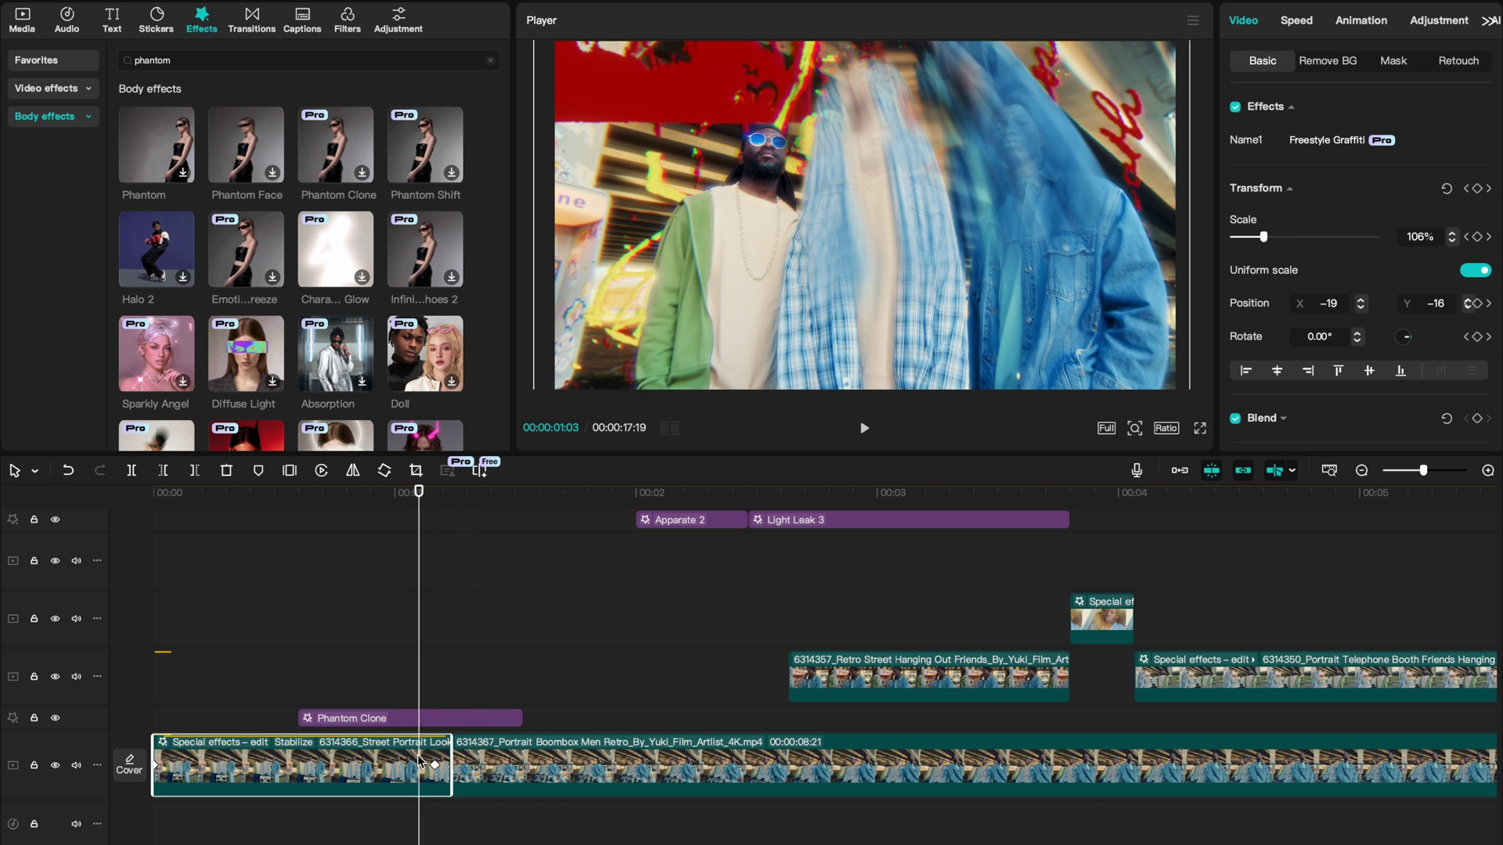
key("space")
key("space")
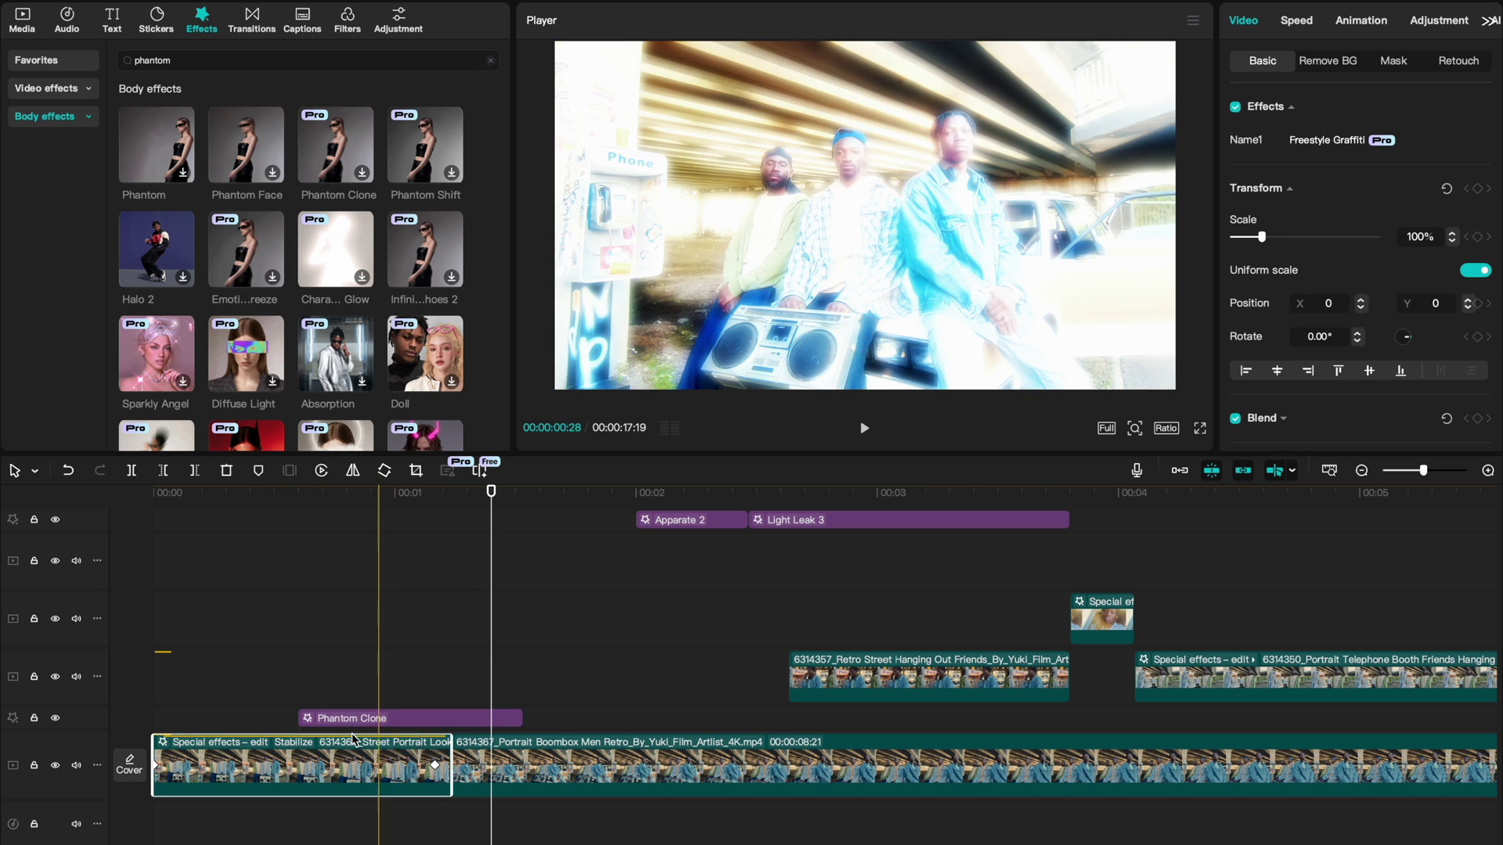
left_click(313, 716)
key("space")
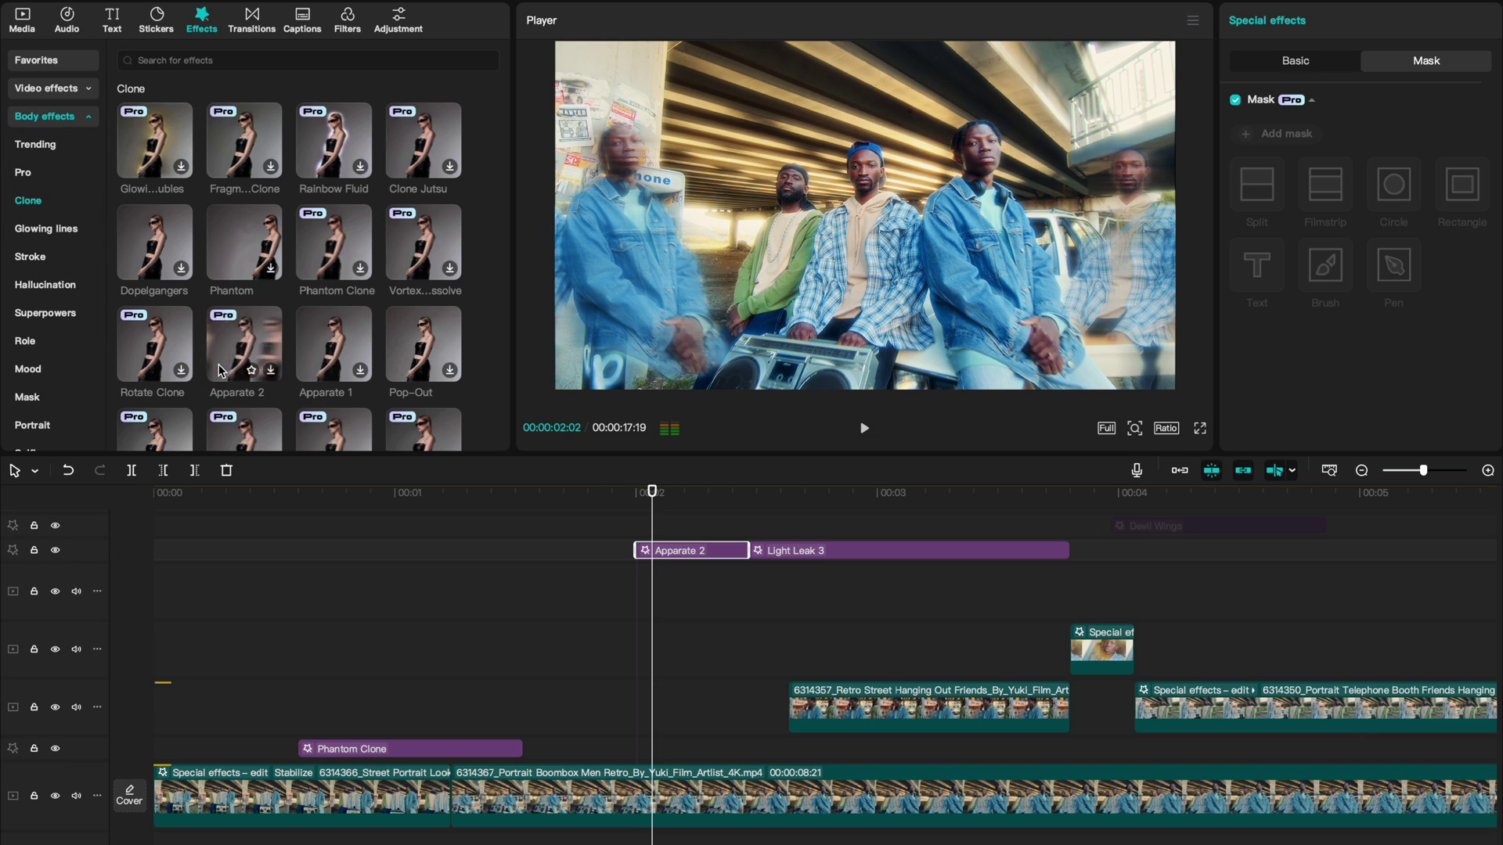
Scrub through the Apparate 2 body effect just after 00:00:02:02.
left_click_drag(652, 491, 747, 501)
mouse_move(749, 491)
left_mouse_down()
mouse_move(716, 491)
mouse_move(733, 491)
left_mouse_up()
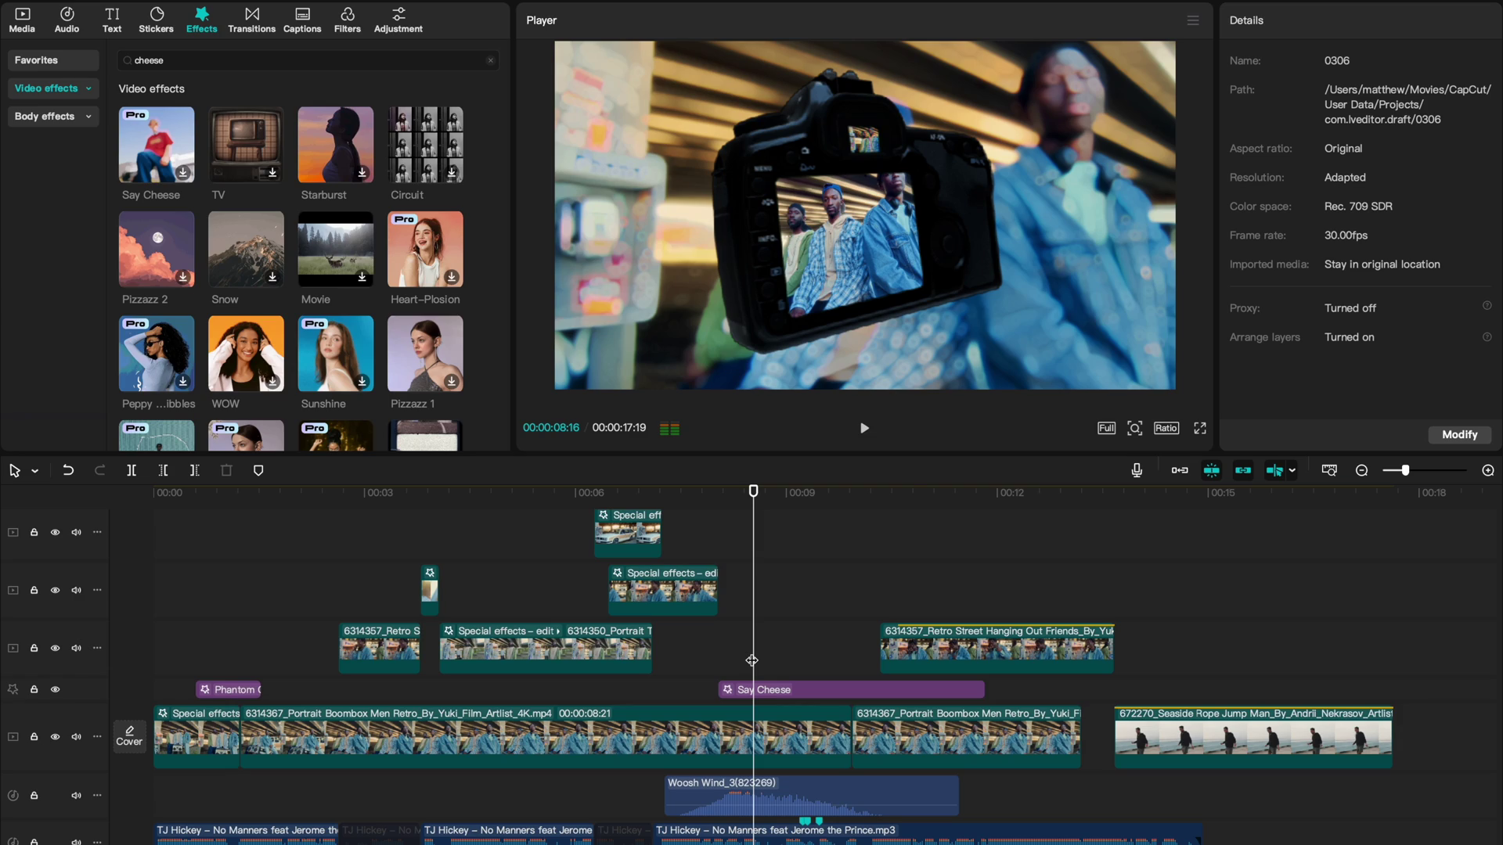
Examine the Say Cheese effect and its settings, scrubbing from its camera animation to the AYY text mask at 00:00:10:05.
left_click_drag(752, 660, 734, 660)
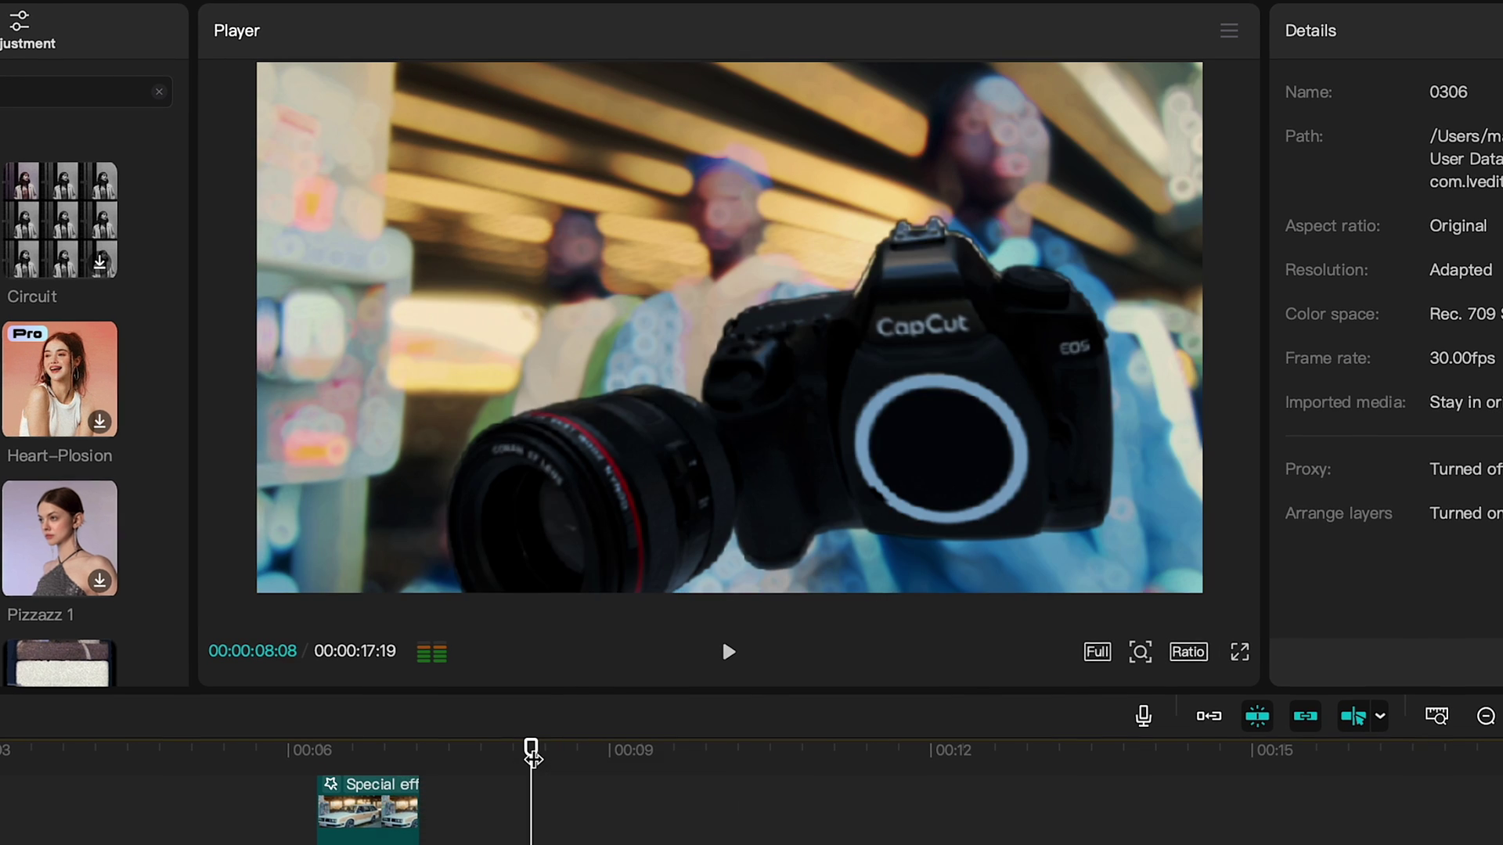
left_click_drag(531, 747, 528, 747)
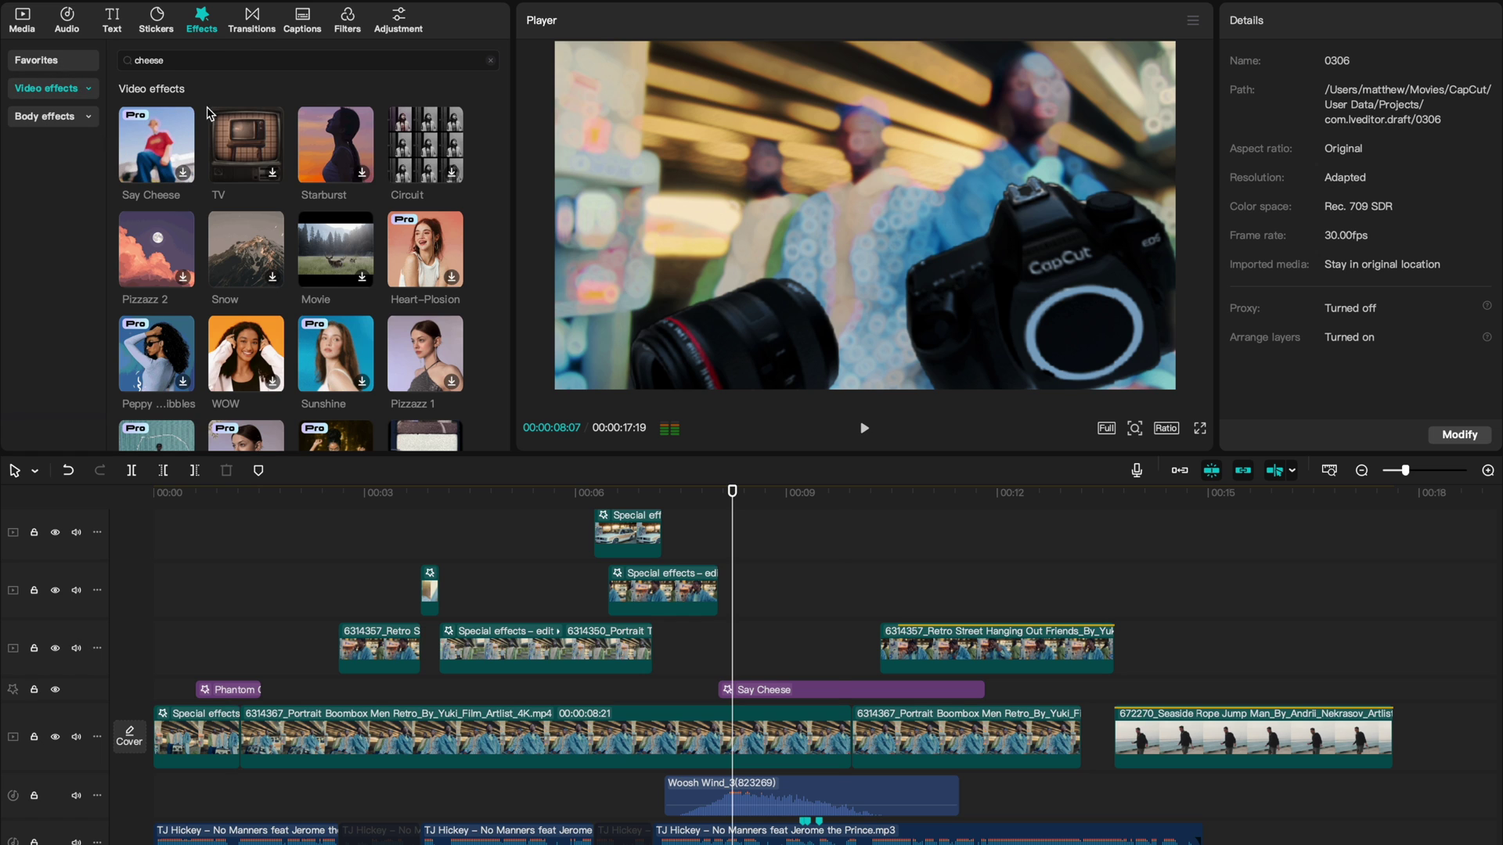
left_click(837, 689)
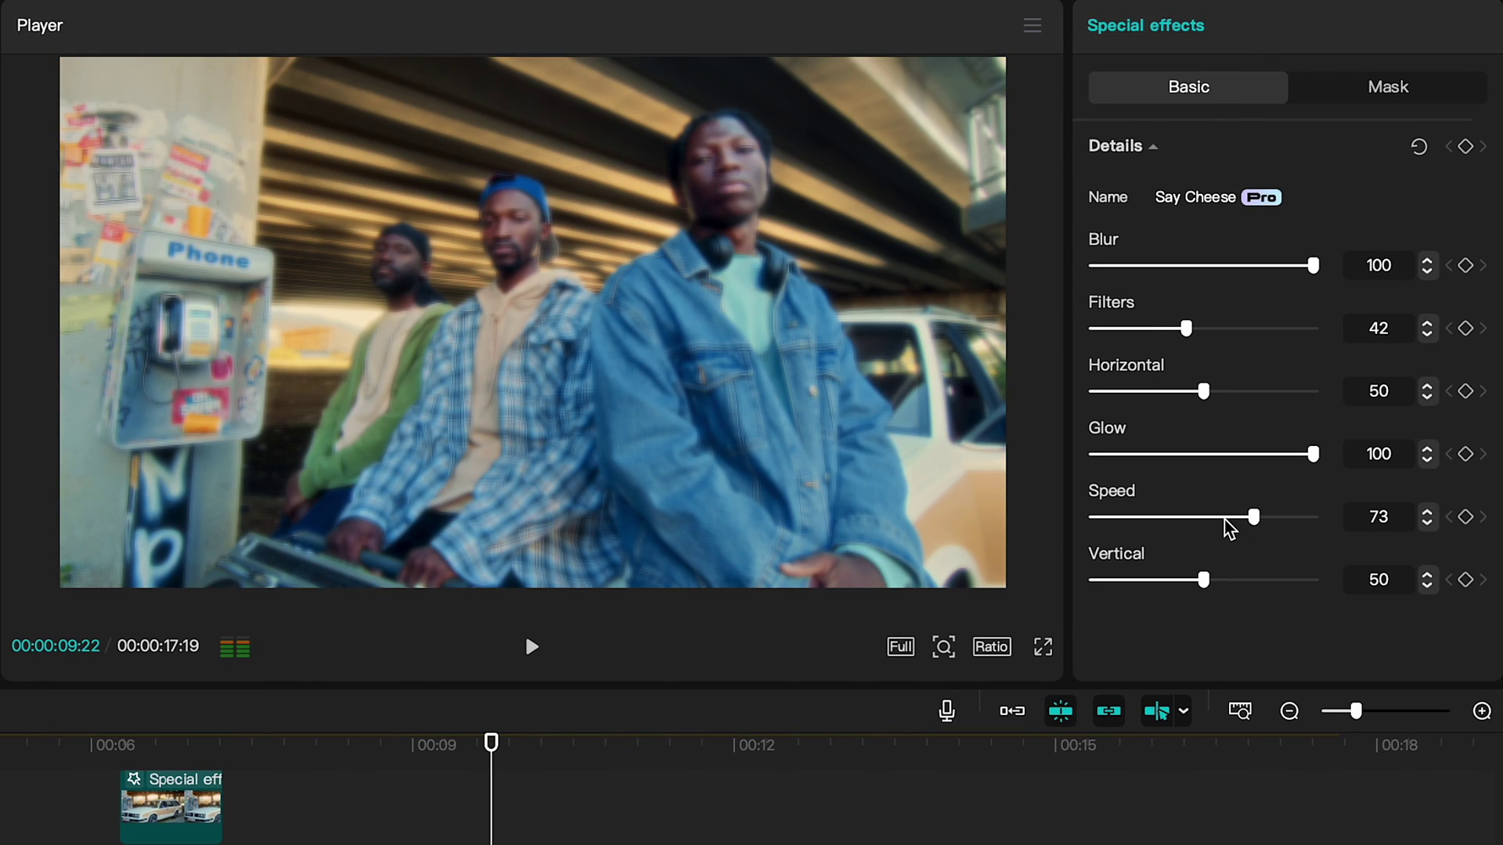
left_click_drag(491, 743, 505, 745)
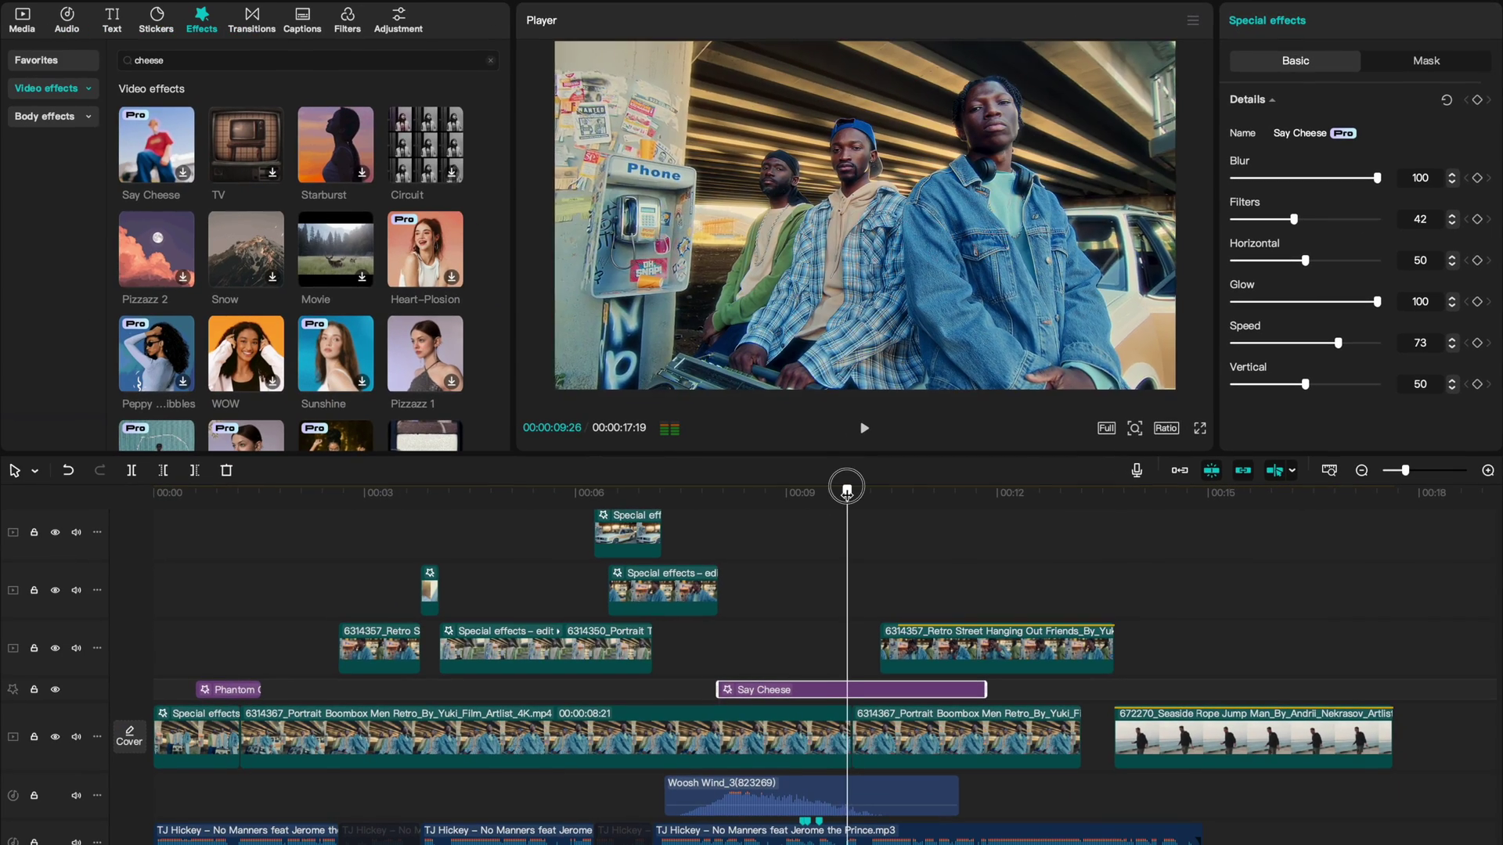
left_click_drag(847, 489, 863, 490)
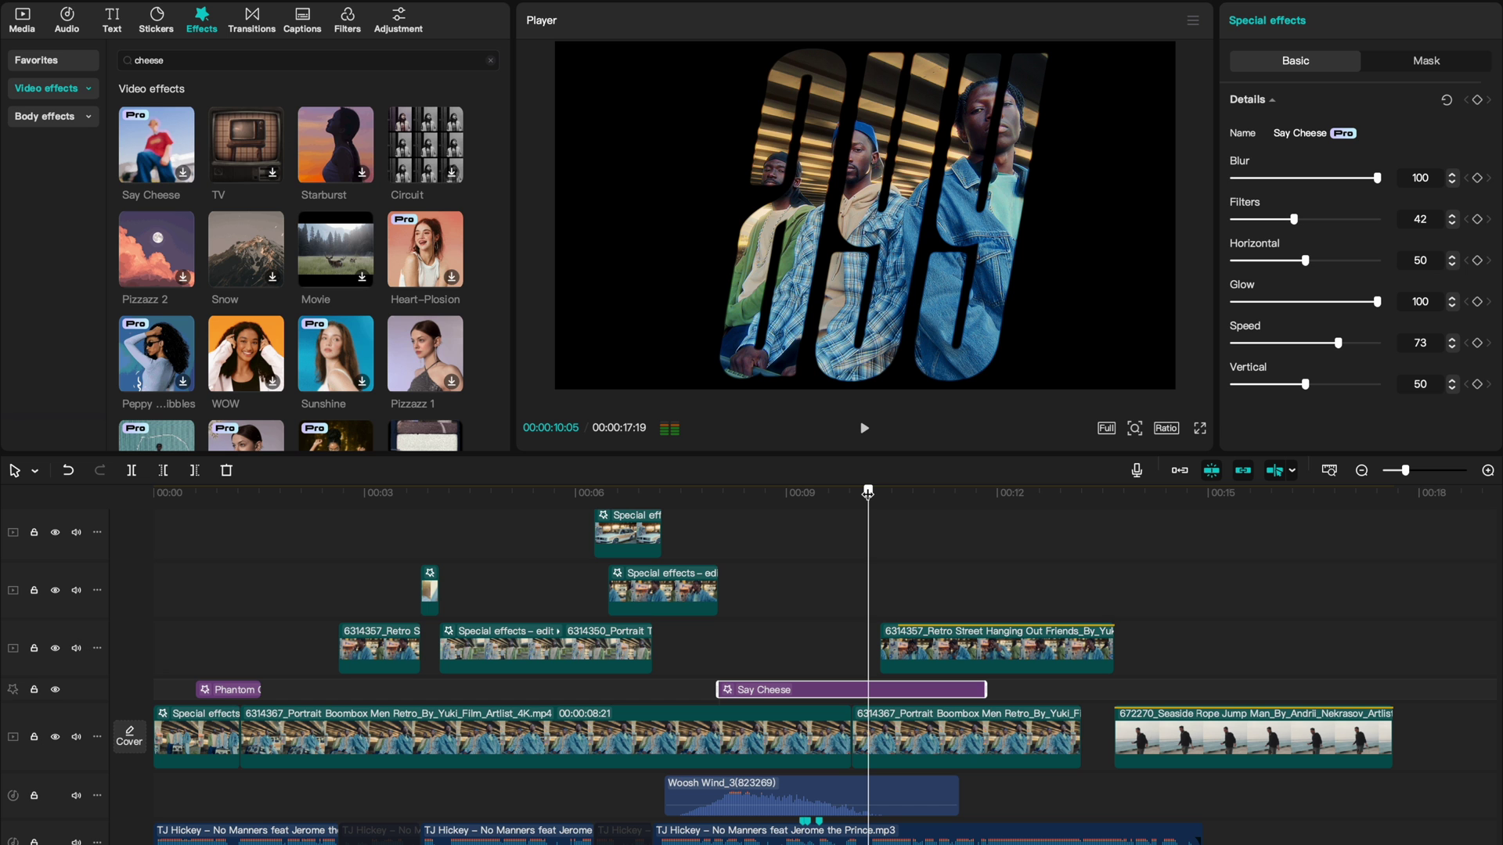